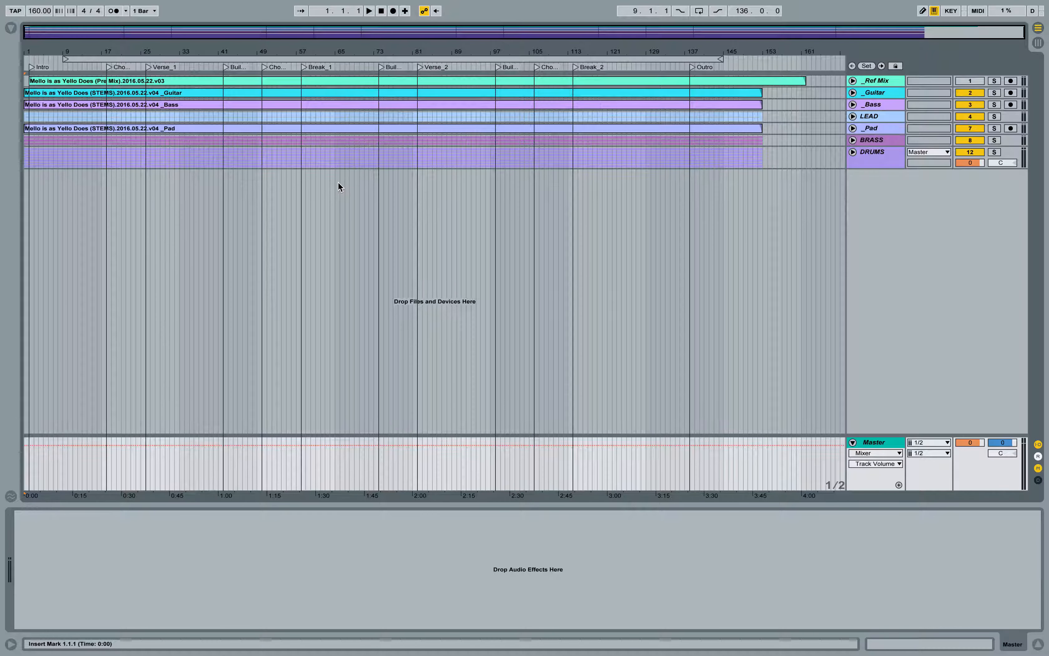
Step: Enlarge the mixer in the Session view and deactivate the Guitar, Bass, LEAD and Pad tracks
{"action": "key", "text": "Tab"}
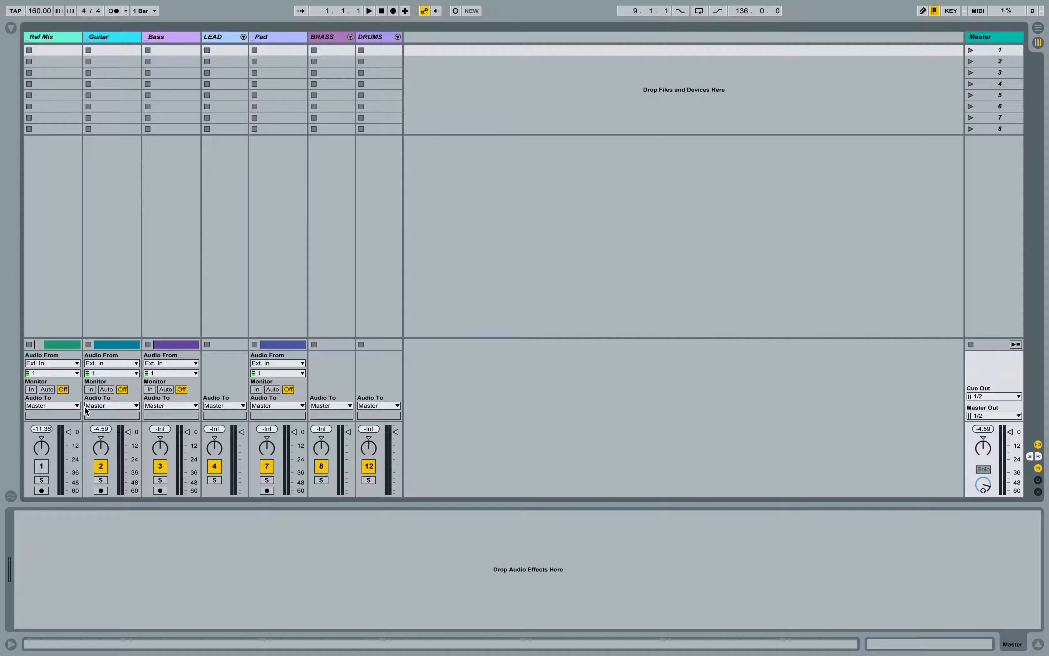
{"action": "left_click_drag", "start_coordinate": [104, 423], "coordinate": [105, 282]}
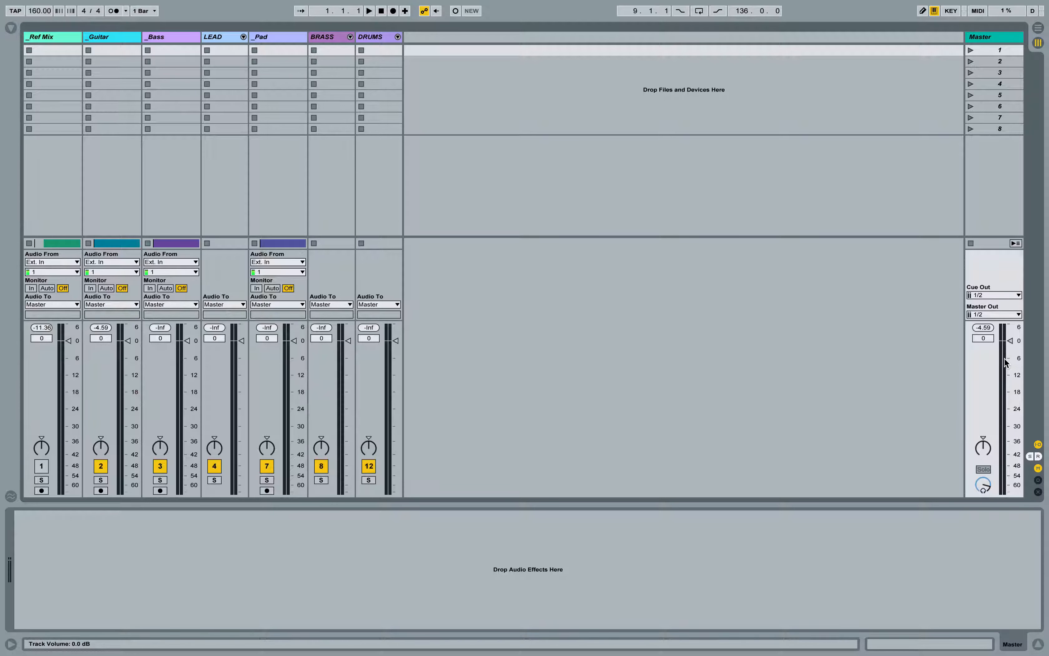
{"action": "left_click", "coordinate": [214, 466]}
{"action": "left_click", "coordinate": [266, 466]}
Step: Unfold the LEAD group and deactivate its Flute and SuperJP Brass tracks
{"action": "left_click", "coordinate": [243, 37]}
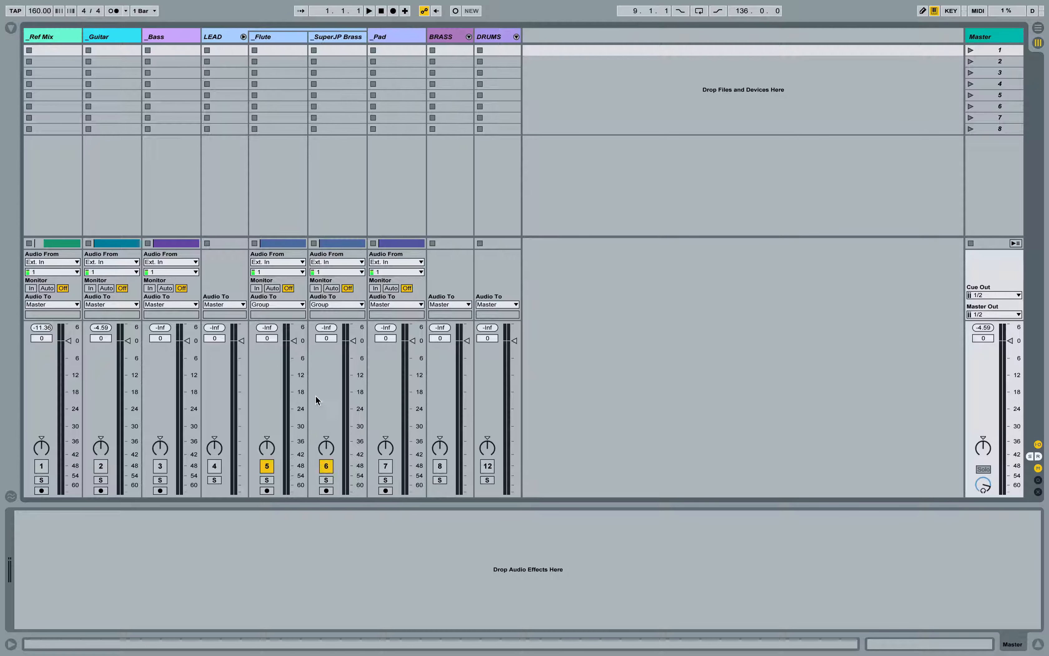
{"action": "left_click", "coordinate": [267, 466]}
{"action": "left_click", "coordinate": [321, 466]}
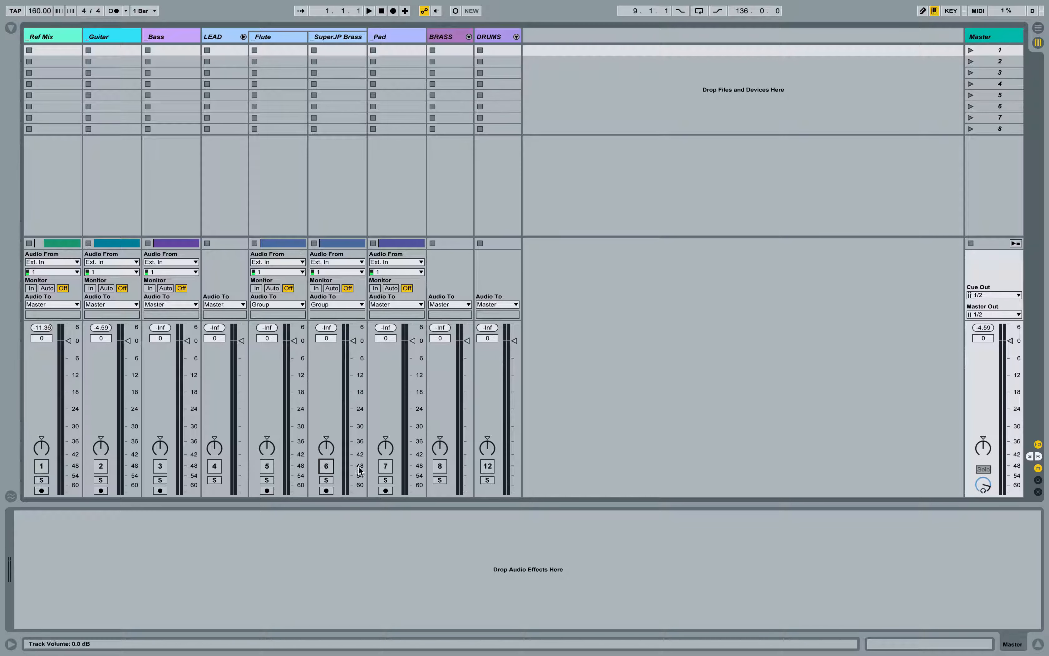
Step: Unfold the BRASS group, deactivate its Trombone, Rapman Brass and Matrix Brass tracks, and fold the group again
{"action": "left_click", "coordinate": [469, 36]}
{"action": "left_click", "coordinate": [494, 466]}
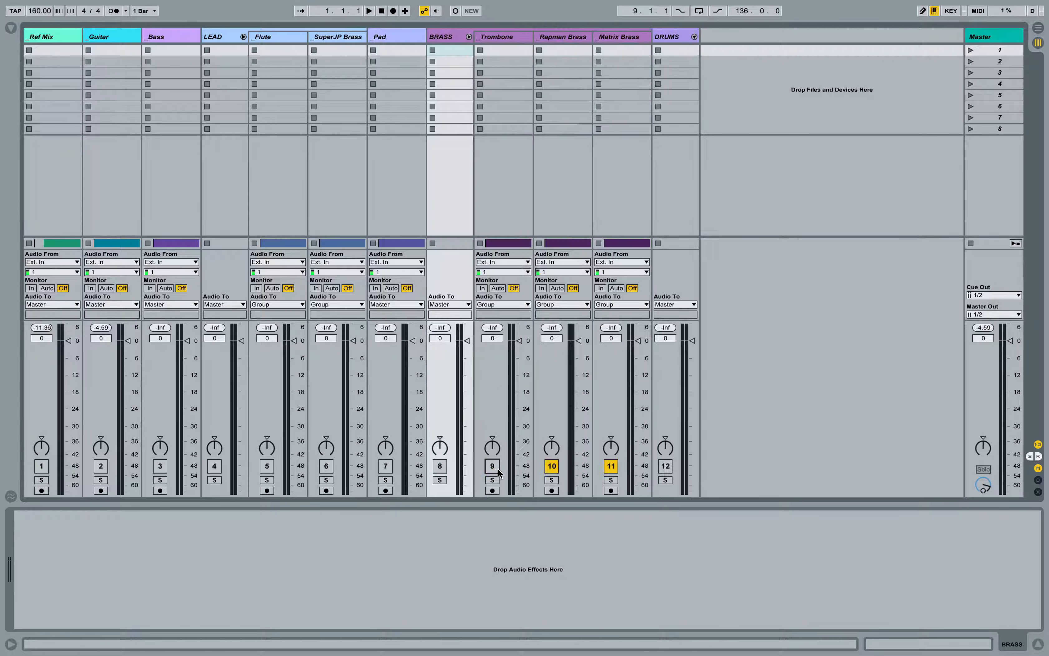
{"action": "left_click", "coordinate": [551, 466]}
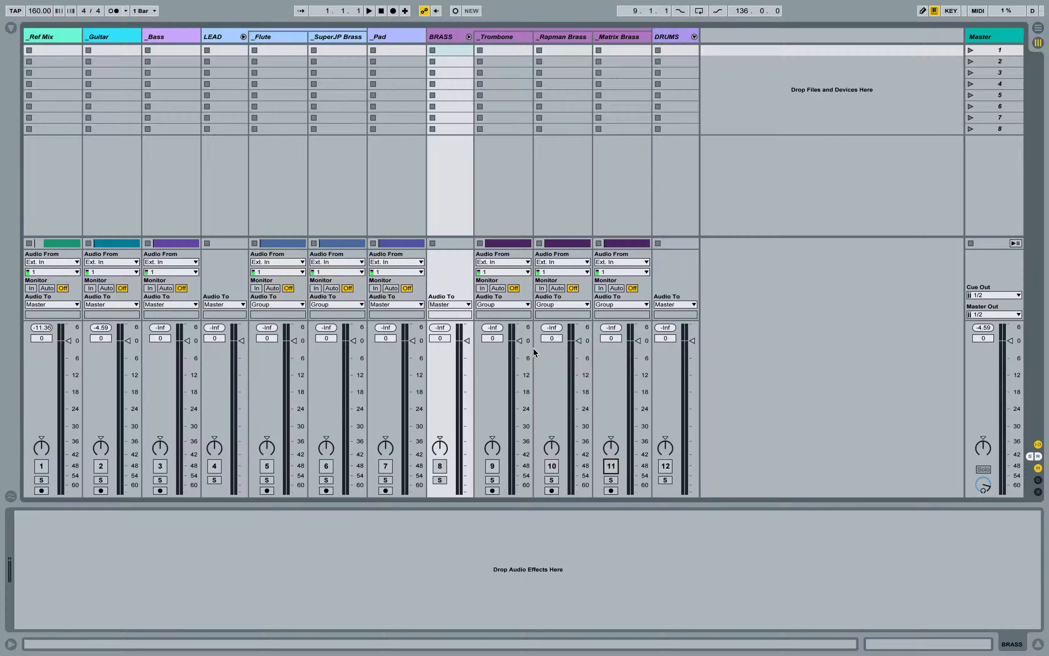
{"action": "left_click", "coordinate": [469, 36]}
Step: Unfold DRUMS, fold LEAD, and leave only the DRUMS group and Kick track active, with the Kick volume at -inf dB
{"action": "left_click", "coordinate": [516, 37]}
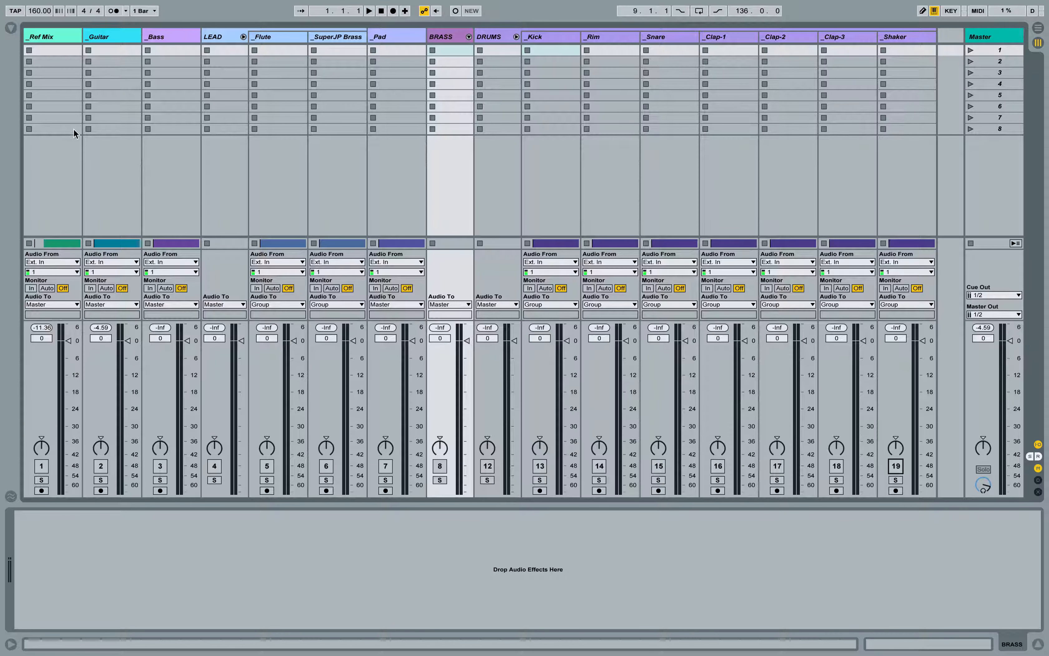
{"action": "left_click", "coordinate": [243, 37]}
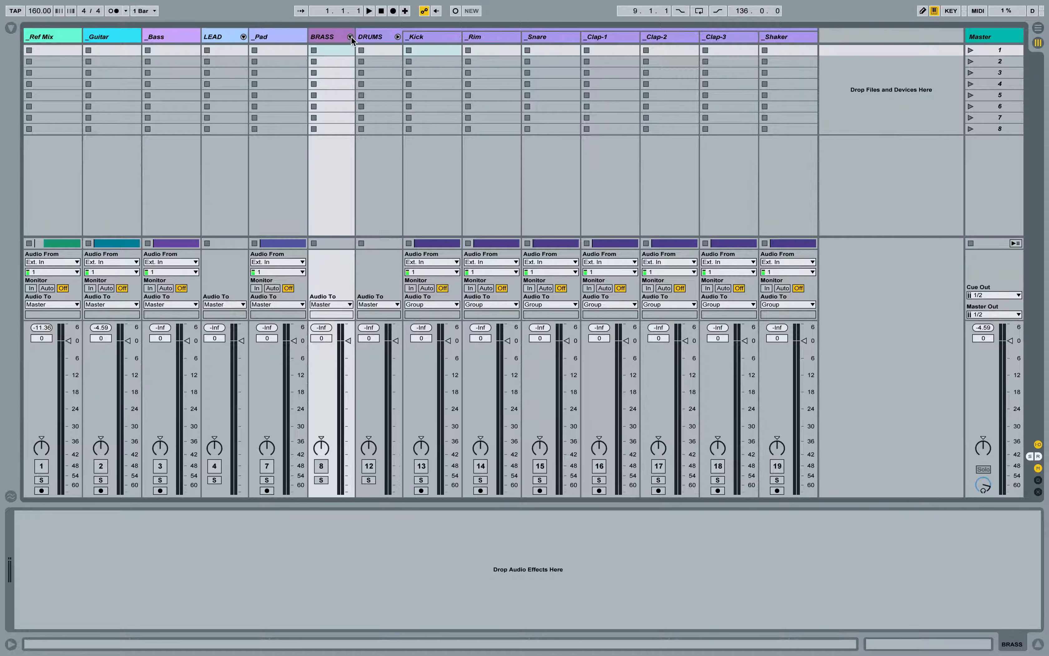
{"action": "left_click", "coordinate": [433, 42]}
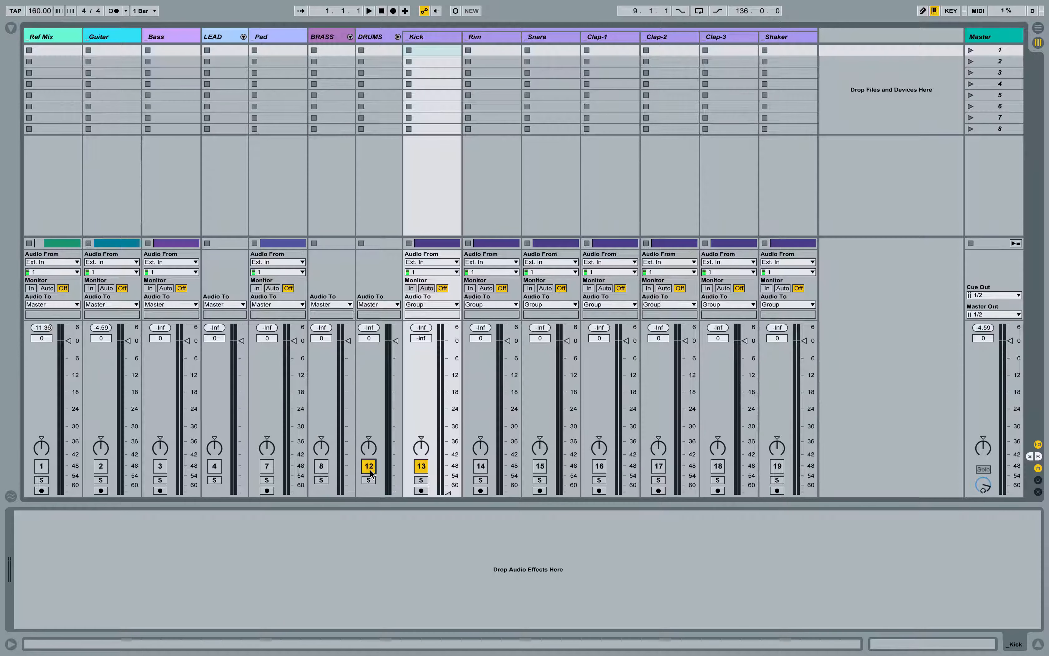
Step: Loop the Kick track from bar 10 to bar 18 in the Arrangement view and start playback
{"action": "key", "text": "Tab"}
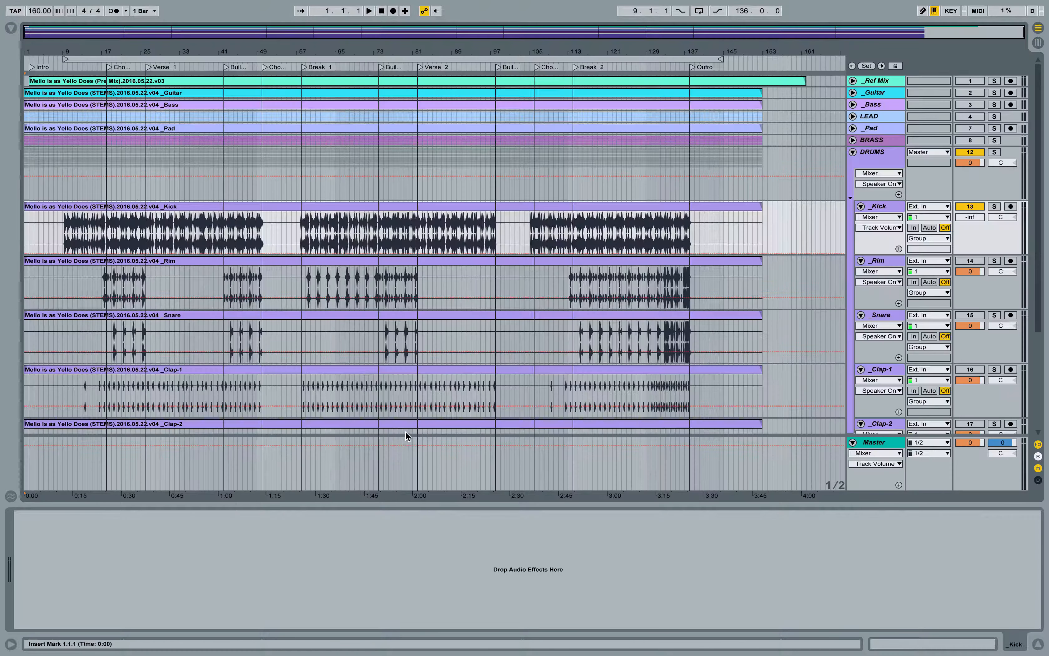
{"action": "left_click", "coordinate": [885, 208]}
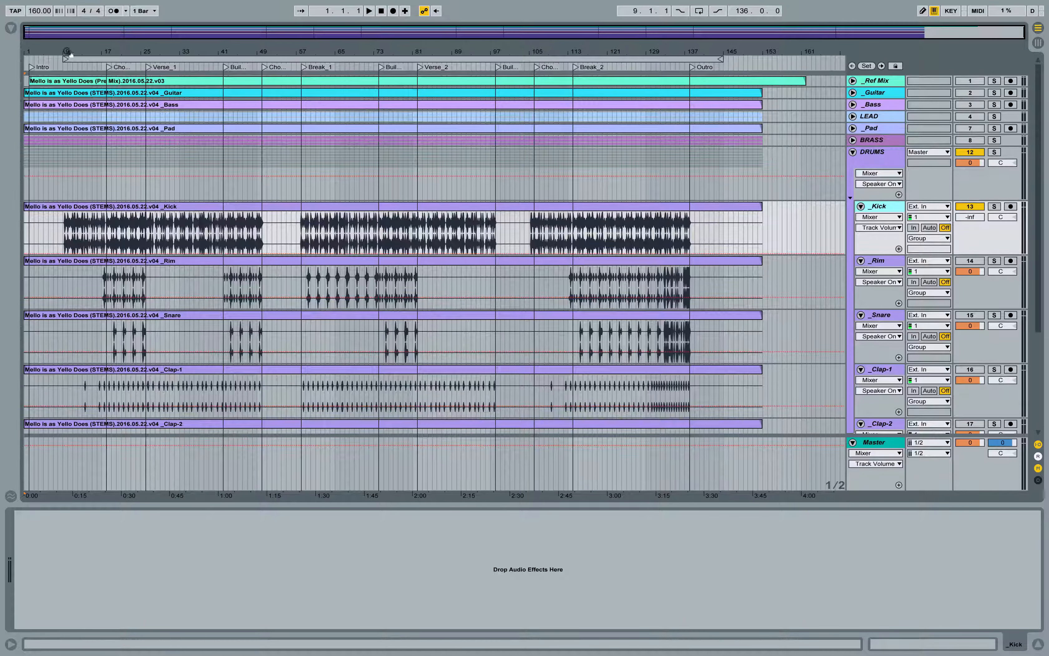
{"action": "left_click_drag", "start_coordinate": [68, 51], "coordinate": [110, 164]}
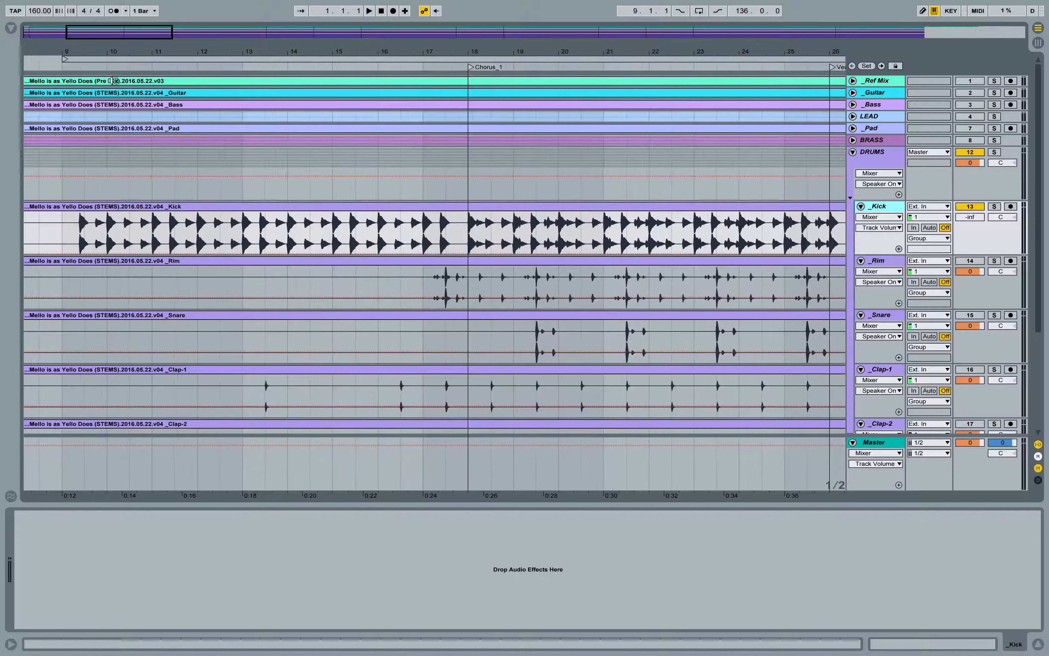
{"action": "scroll", "coordinate": [110, 220], "scroll_direction": "left", "scroll_amount": 3}
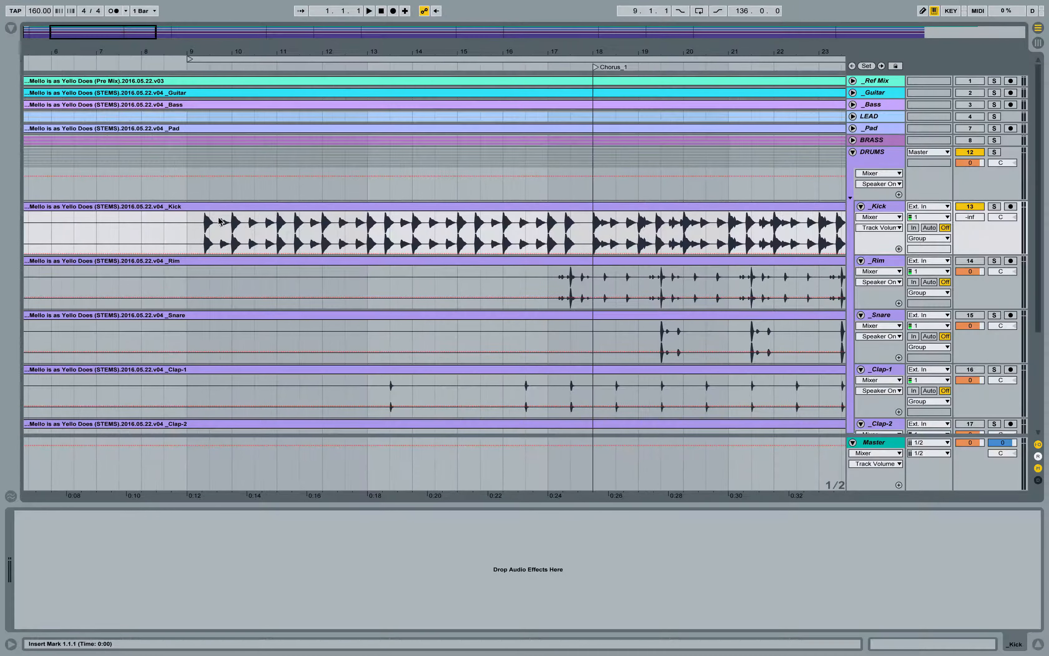
{"action": "left_click_drag", "start_coordinate": [233, 216], "coordinate": [592, 232]}
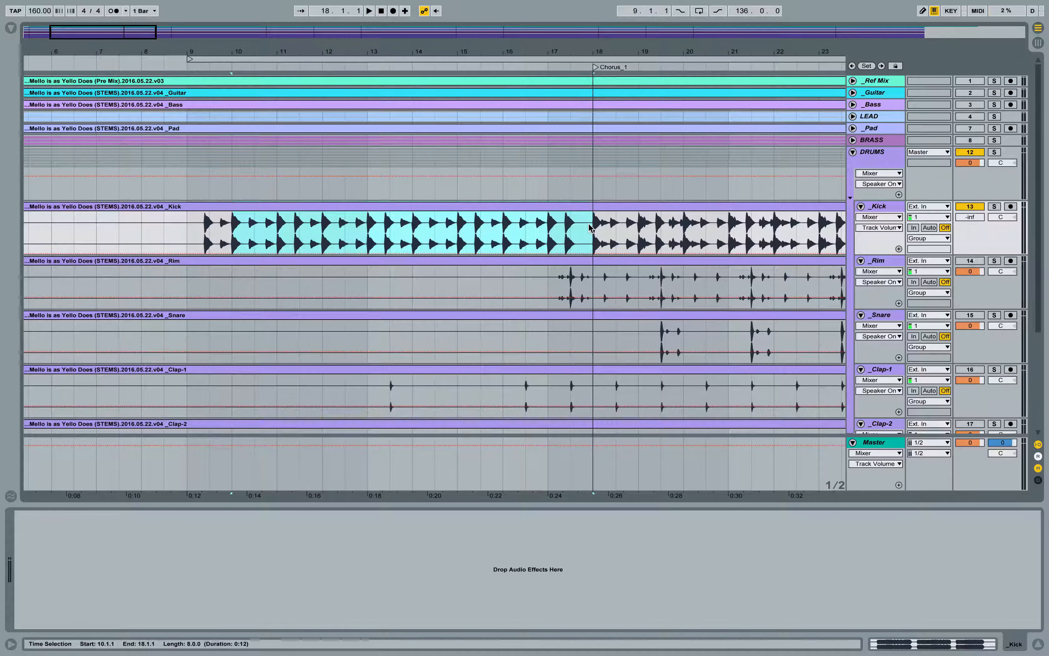
{"action": "key", "text": "super+l"}
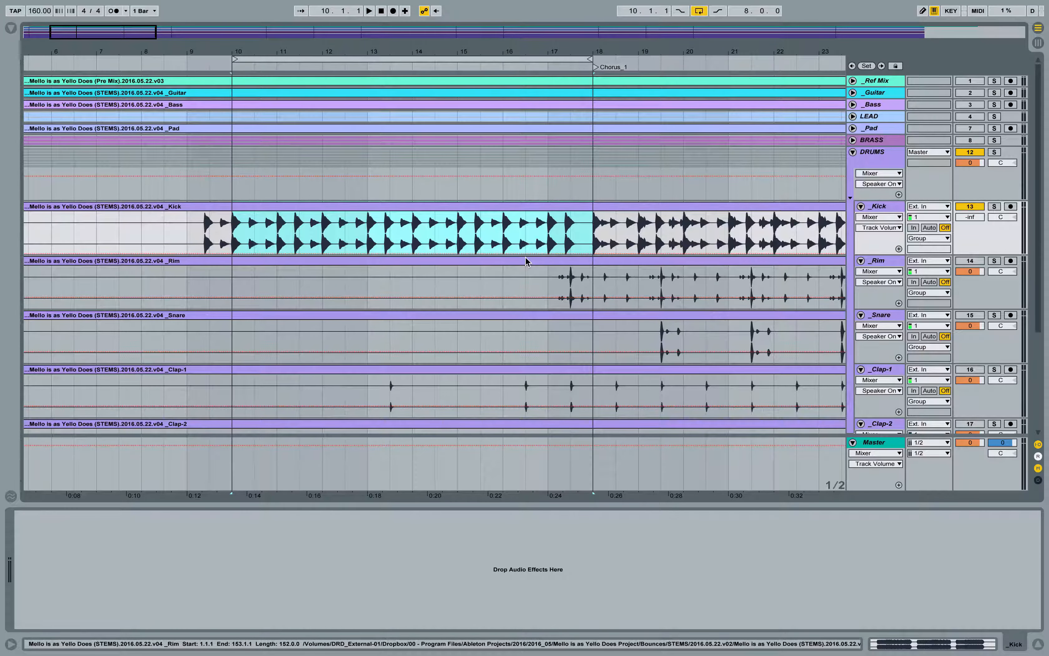
{"action": "key", "text": "space"}
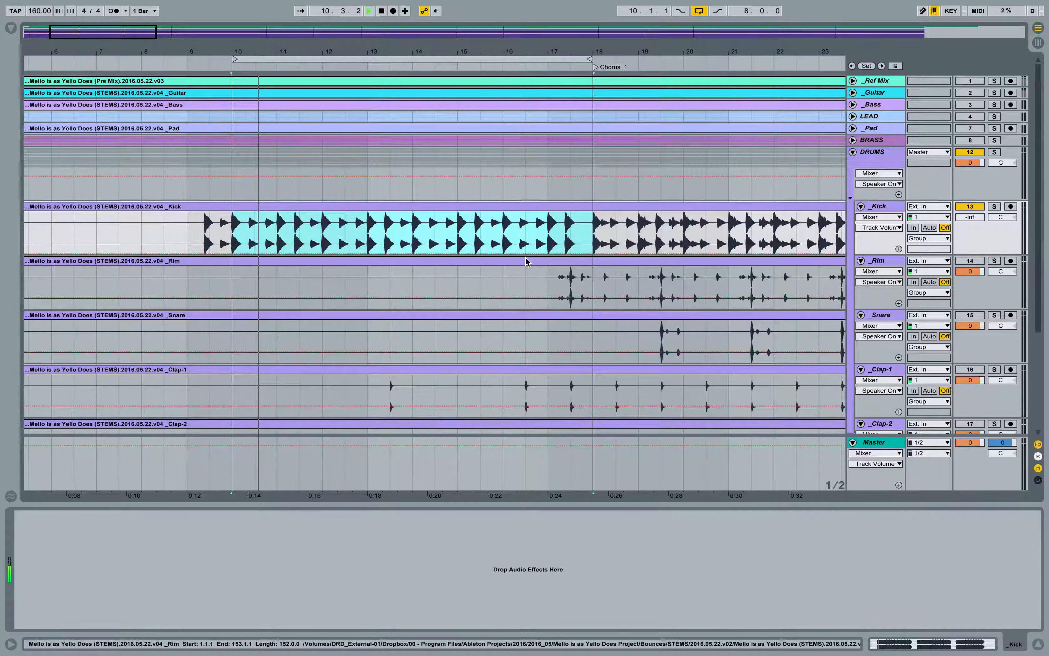
Step: Raise the Kick track's volume from silence to -11.8 dB in the Session view mixer
{"action": "key", "text": "Tab"}
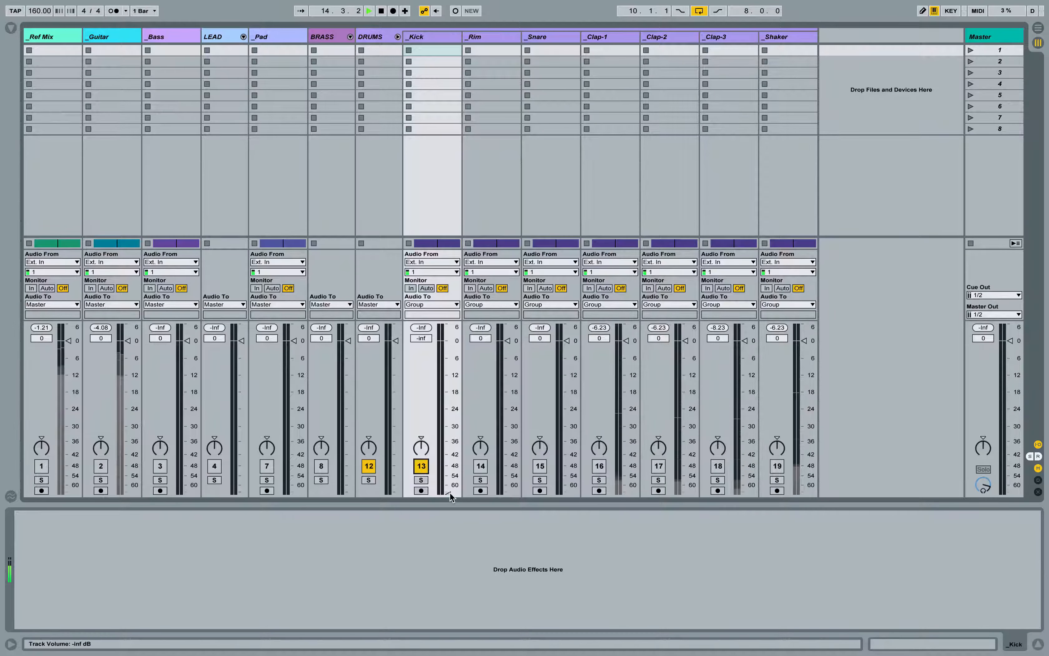
{"action": "left_click_drag", "start_coordinate": [448, 465], "coordinate": [448, 494]}
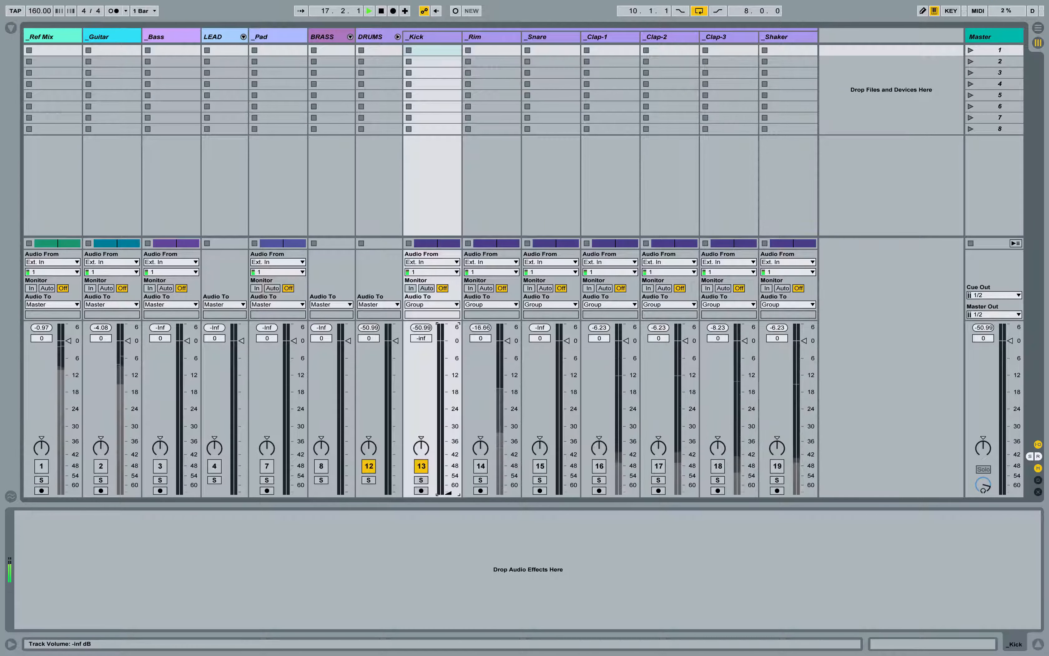
{"action": "left_click_drag", "start_coordinate": [448, 494], "coordinate": [448, 374]}
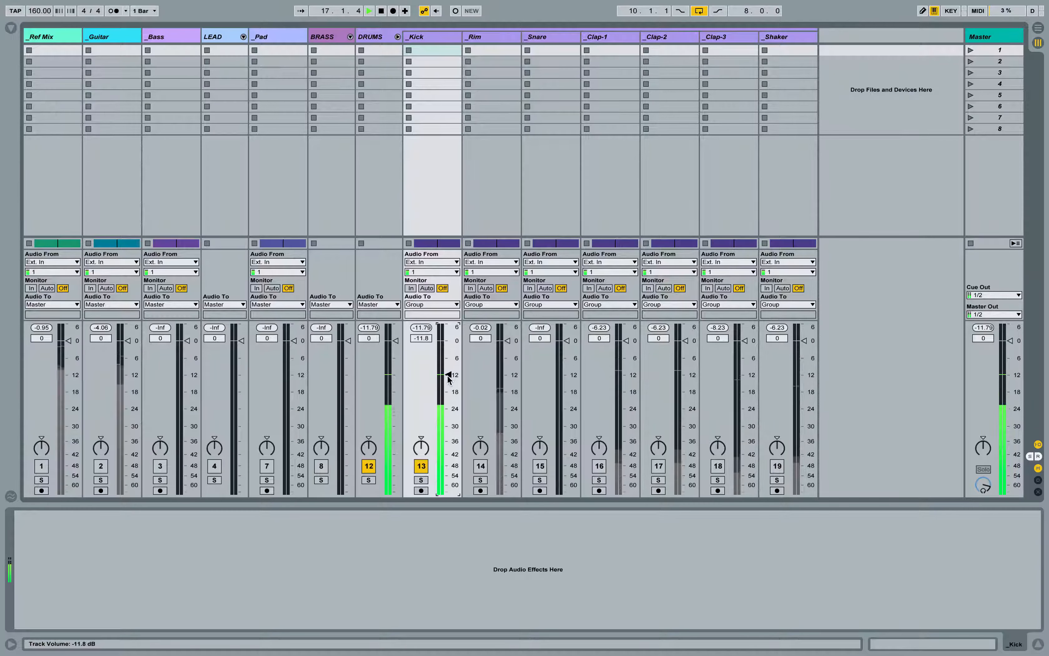
Step: Deactivate the DRUMS group and load the Plugin Alliance bx_meter Audio Unit onto the Kick track
{"action": "left_click", "coordinate": [375, 470]}
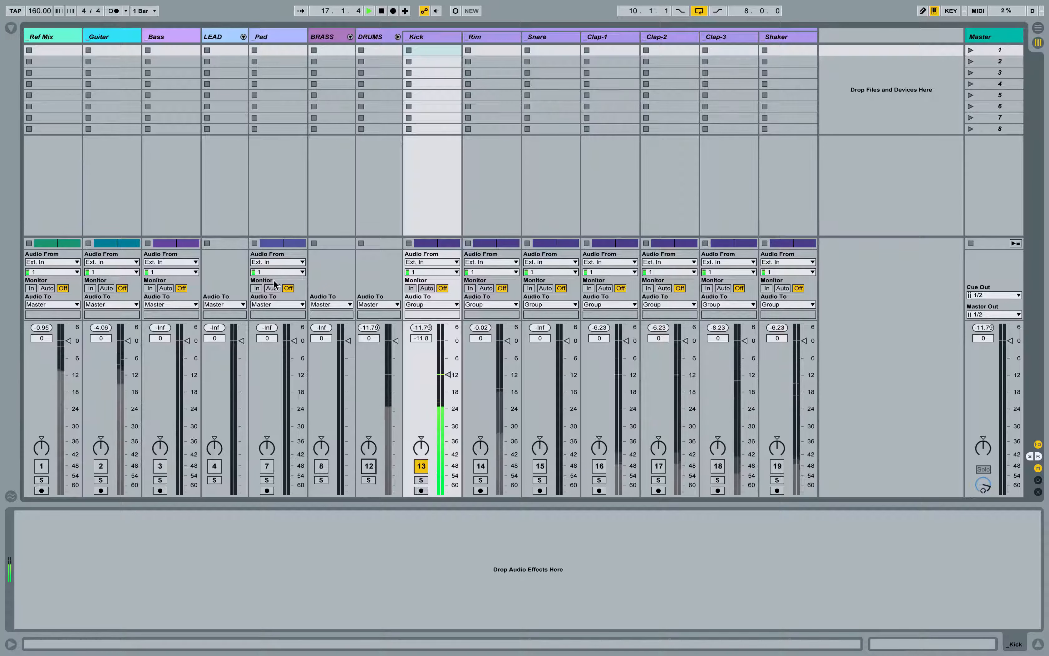
{"action": "left_click", "coordinate": [11, 28]}
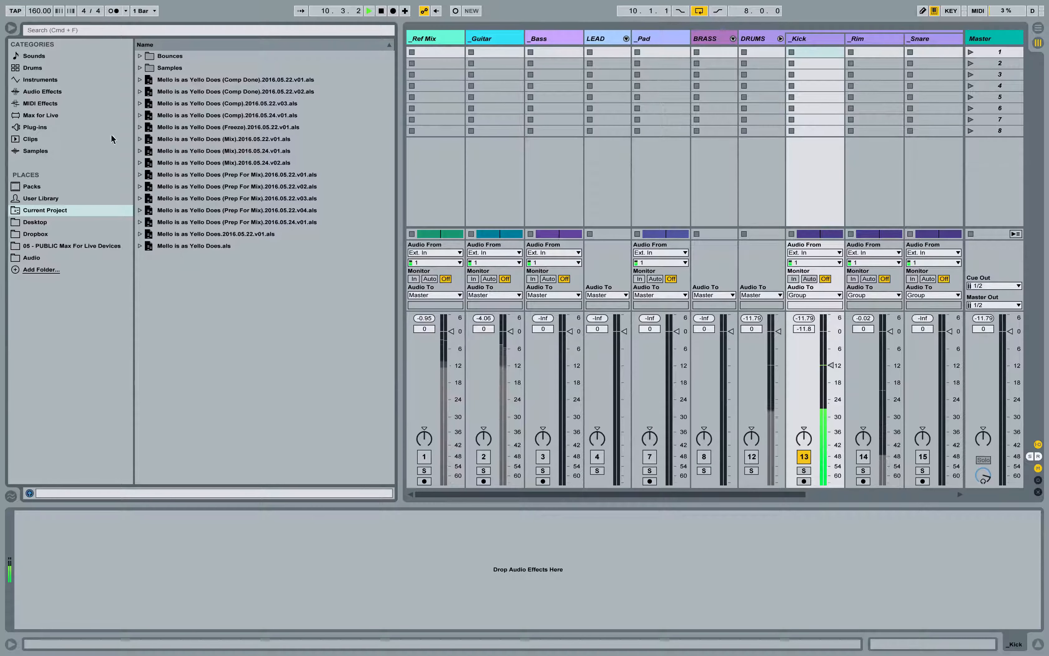
{"action": "left_click", "coordinate": [116, 127]}
{"action": "left_click", "coordinate": [140, 57]}
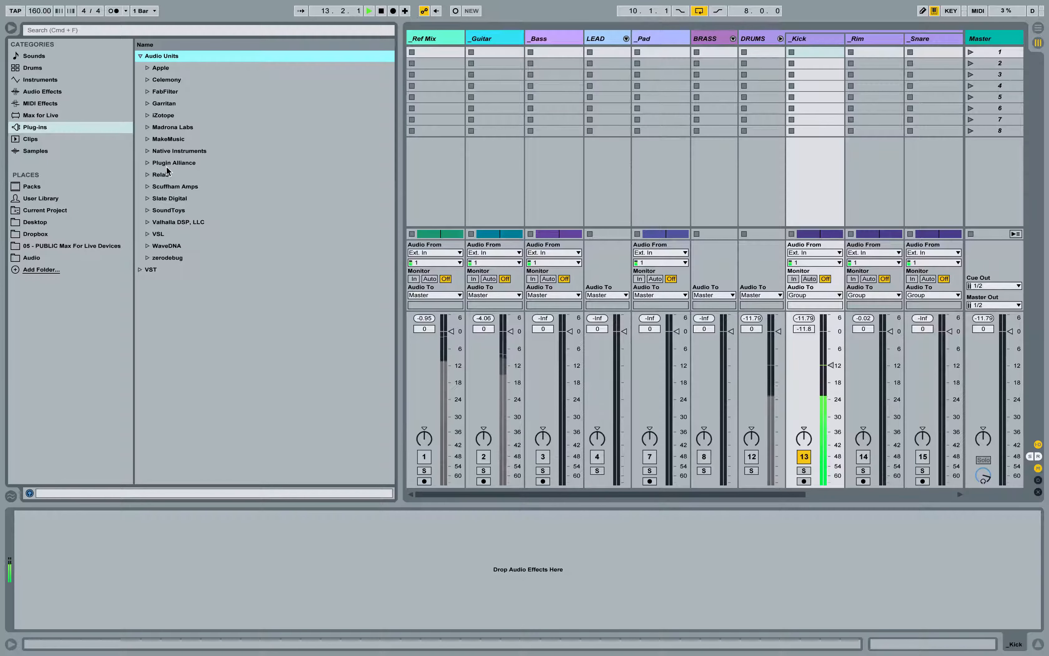
{"action": "left_click", "coordinate": [147, 163]}
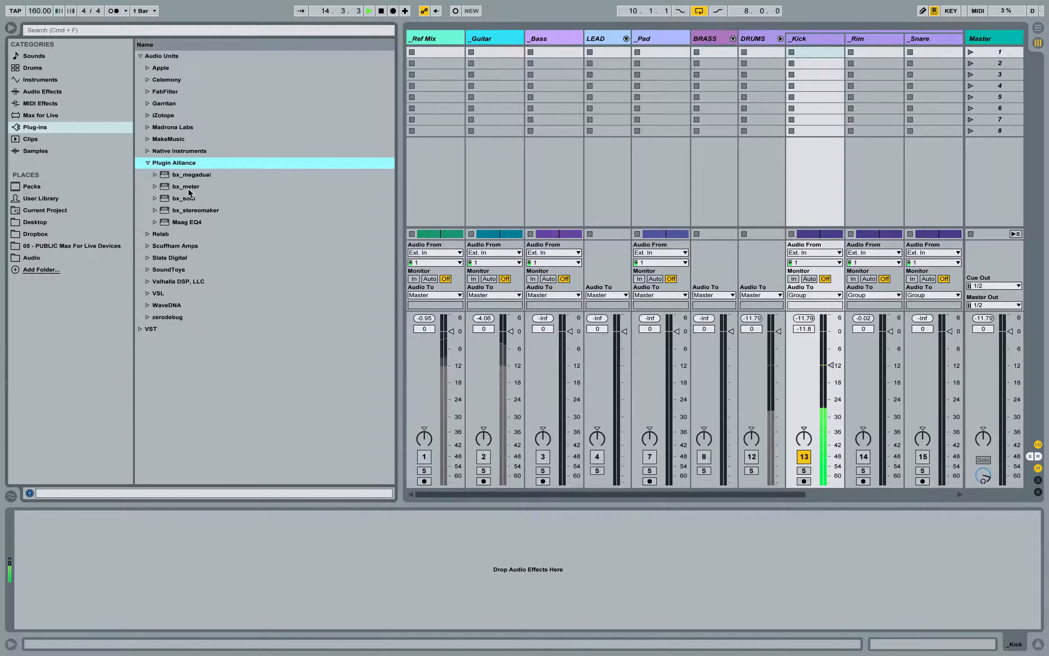
{"action": "left_click_drag", "start_coordinate": [189, 189], "coordinate": [625, 175]}
{"action": "left_click_drag", "start_coordinate": [803, 55], "coordinate": [808, 40]}
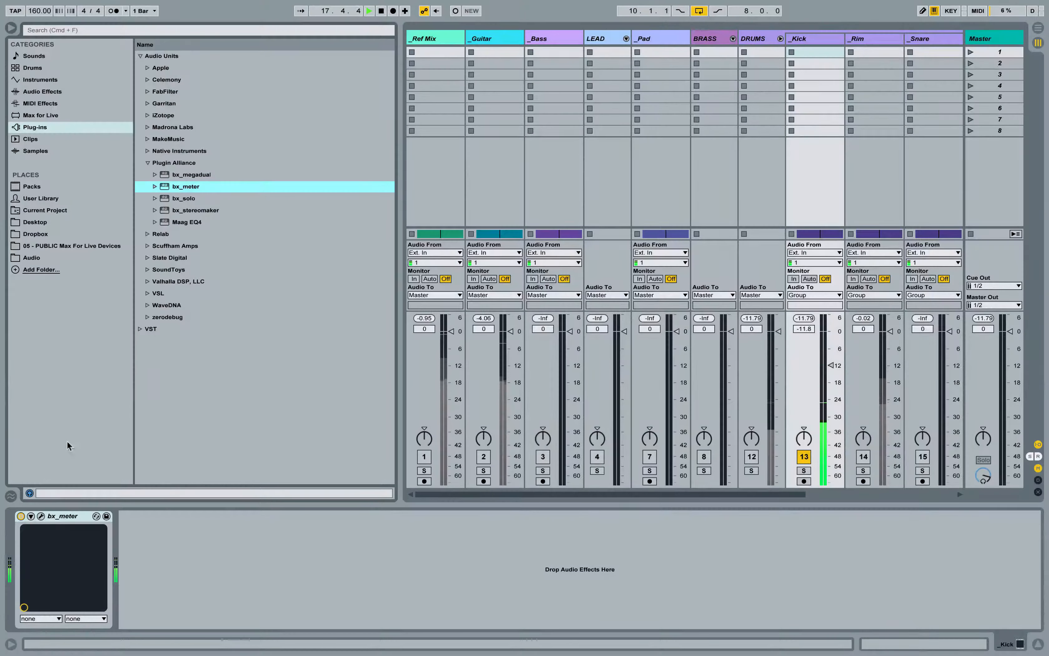
Step: Delete bx_meter from the Kick track, hide the browser and reactivate the DRUMS group
{"action": "left_click", "coordinate": [60, 516]}
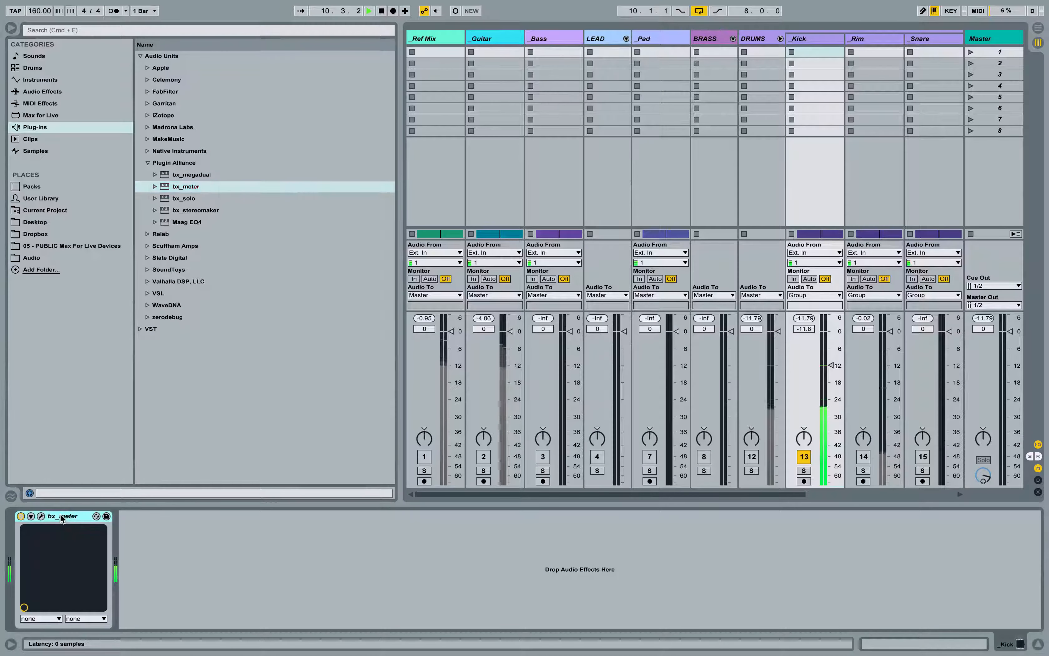
{"action": "key", "text": "Delete"}
{"action": "key", "text": "super+alt+b"}
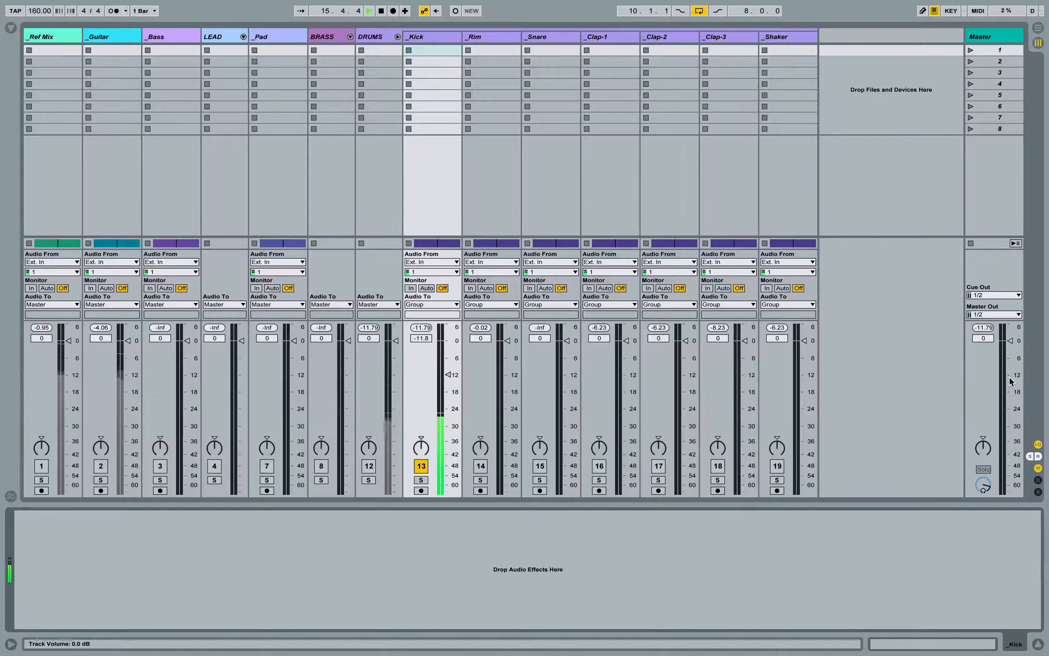
{"action": "left_click", "coordinate": [370, 467]}
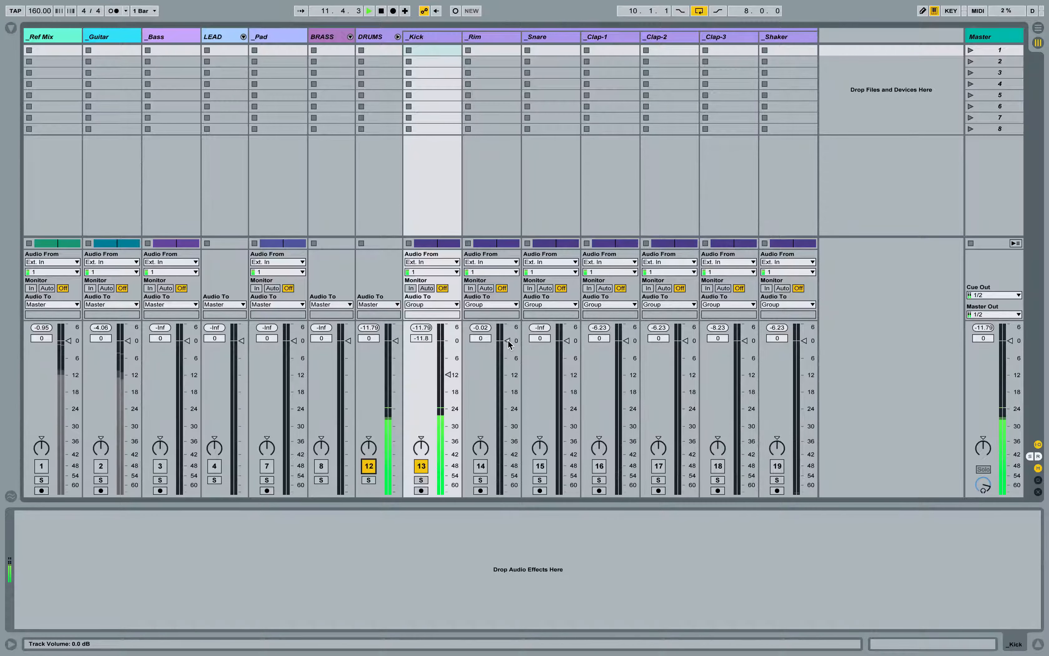
Step: Loop the Rim track's Break_2 section from bar 114 to bar 129 in the Arrangement view
{"action": "key", "text": "Tab"}
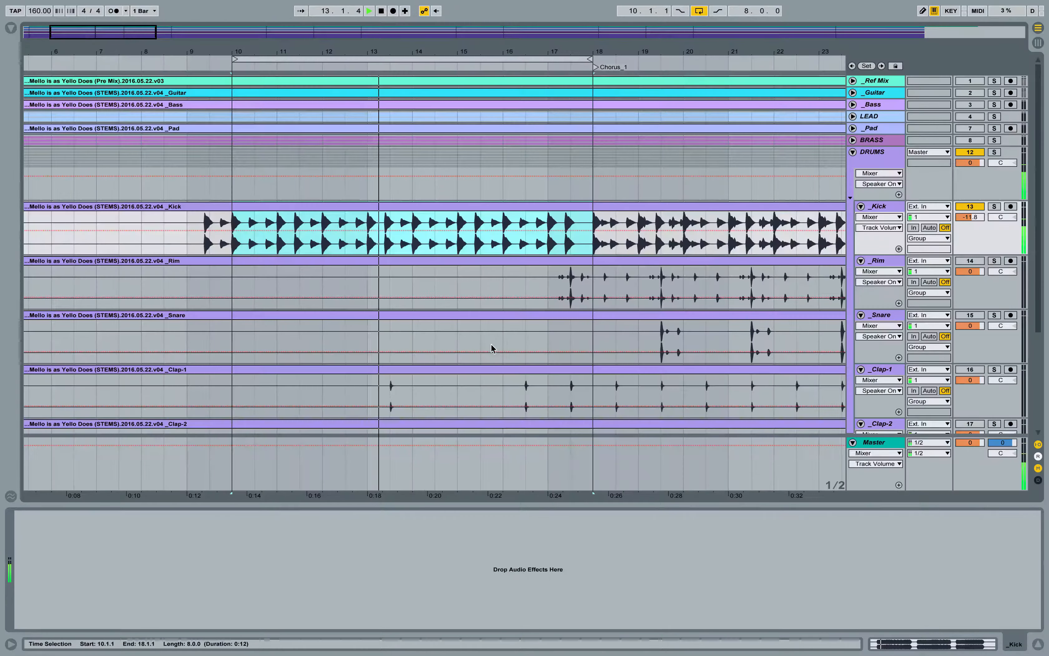
{"action": "left_click_drag", "start_coordinate": [511, 55], "coordinate": [509, 15]}
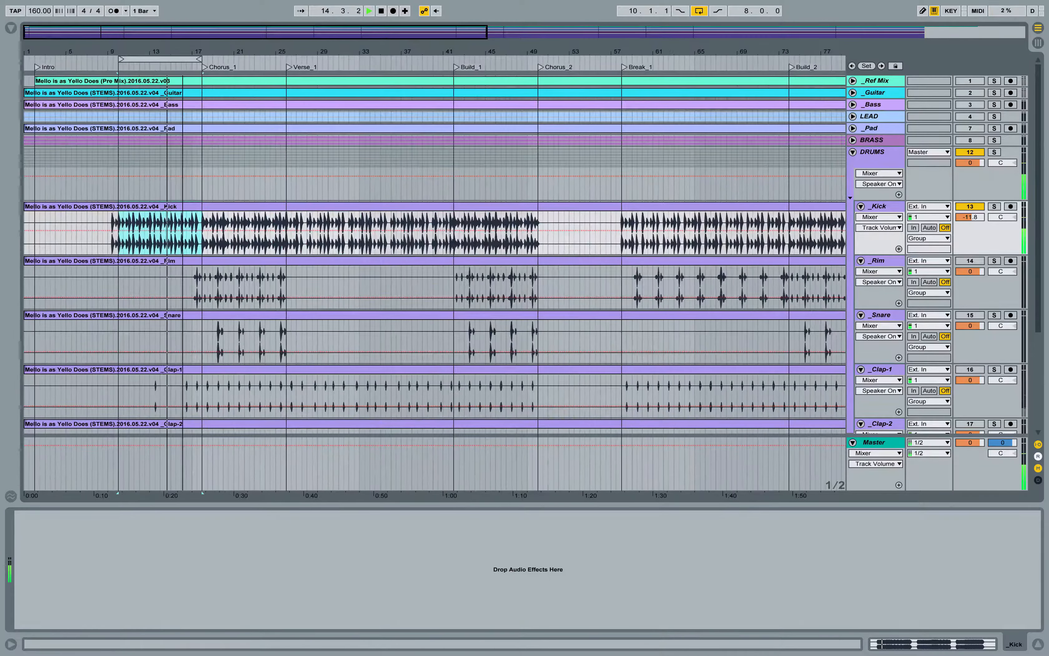
{"action": "scroll", "coordinate": [303, 290], "scroll_direction": "right", "scroll_amount": 15}
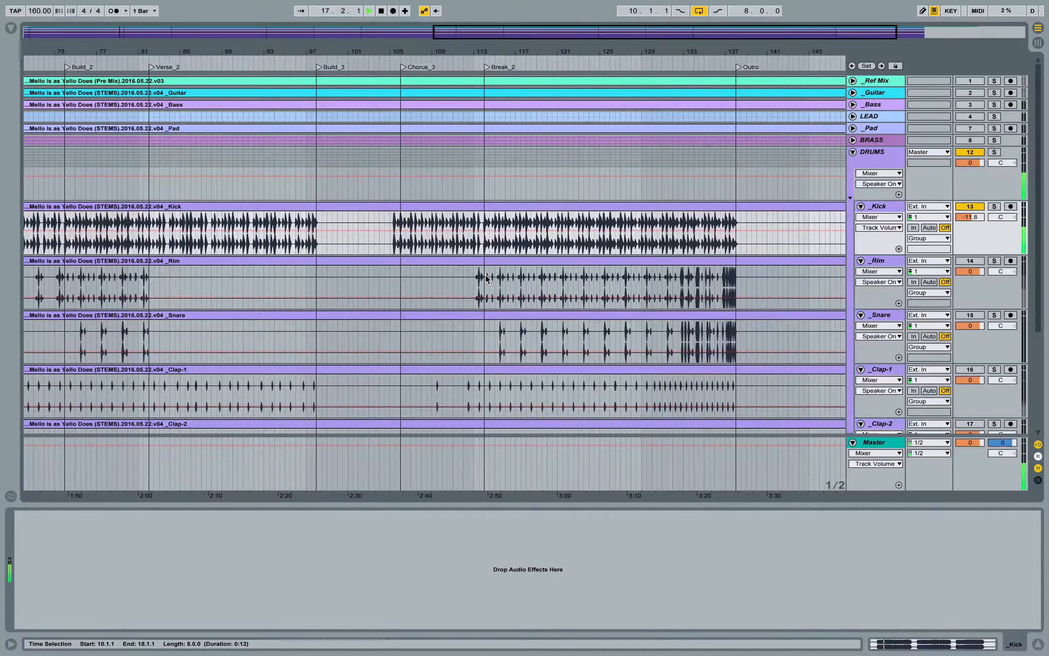
{"action": "left_click_drag", "start_coordinate": [485, 279], "coordinate": [641, 281]}
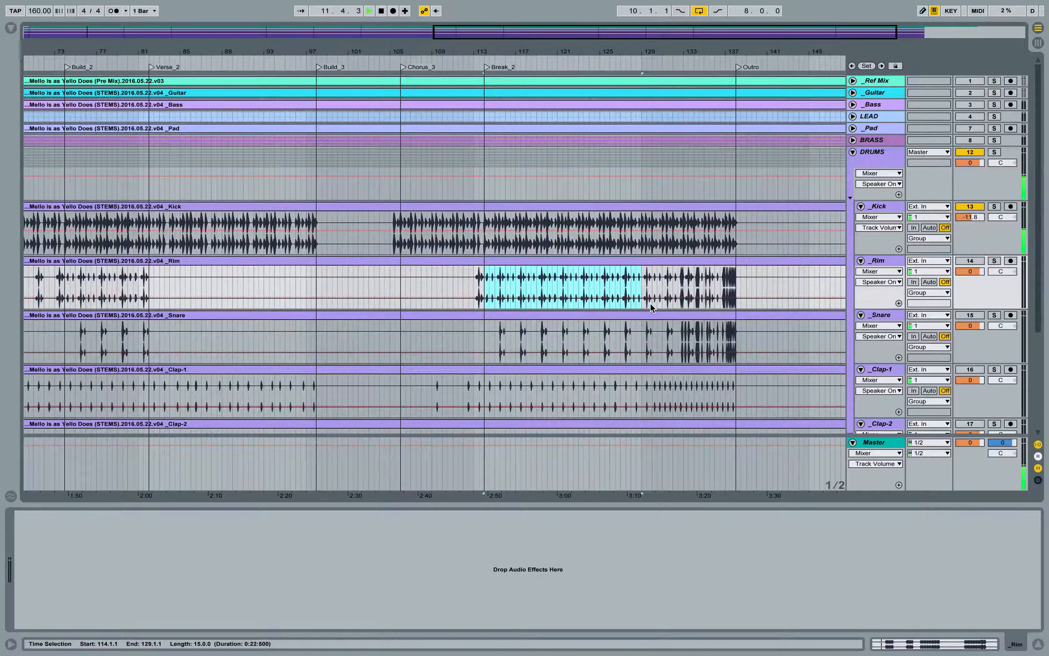
{"action": "key", "text": "ctrl+l"}
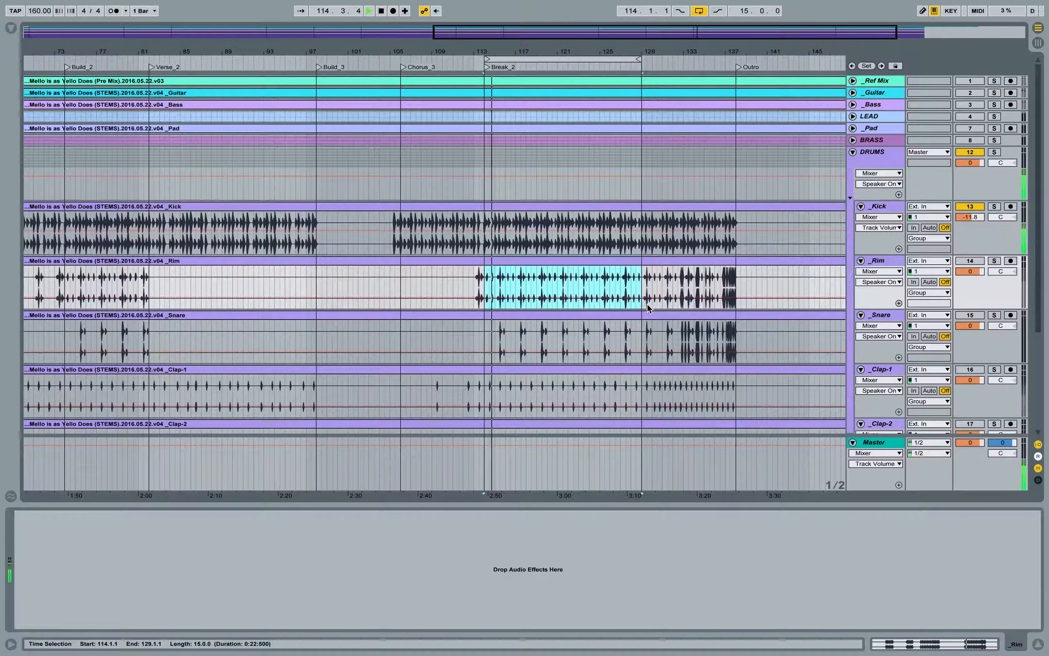
Step: Lower the Rim track's volume to -inf dB in the Session view, activate the track and raise its volume to 6.0 dB
{"action": "key", "text": "Tab"}
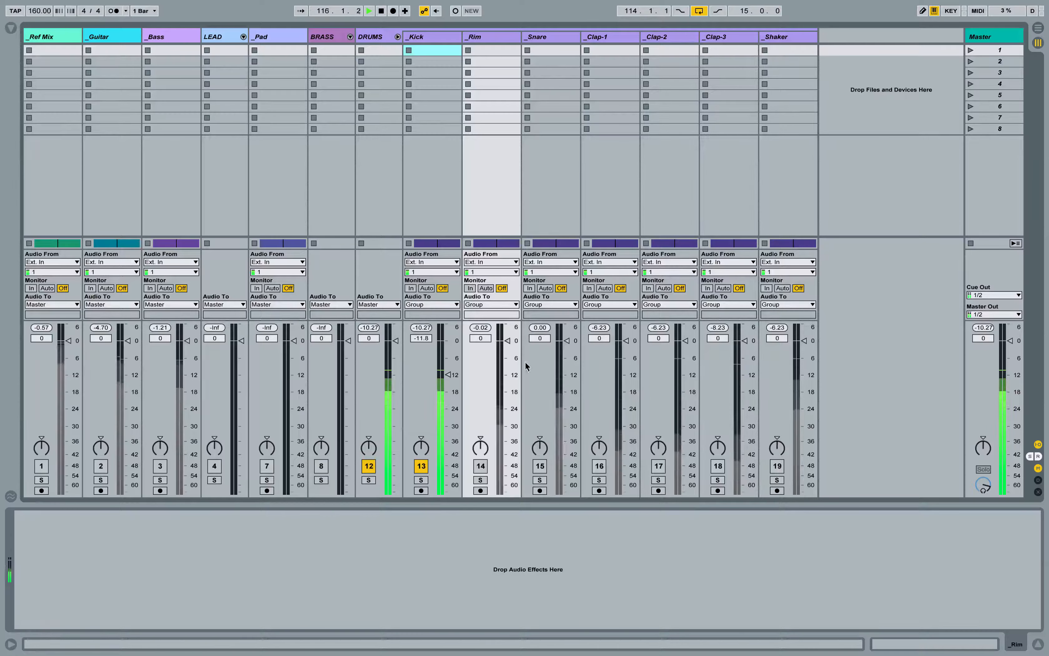
{"action": "left_click_drag", "start_coordinate": [480, 338], "coordinate": [486, 473]}
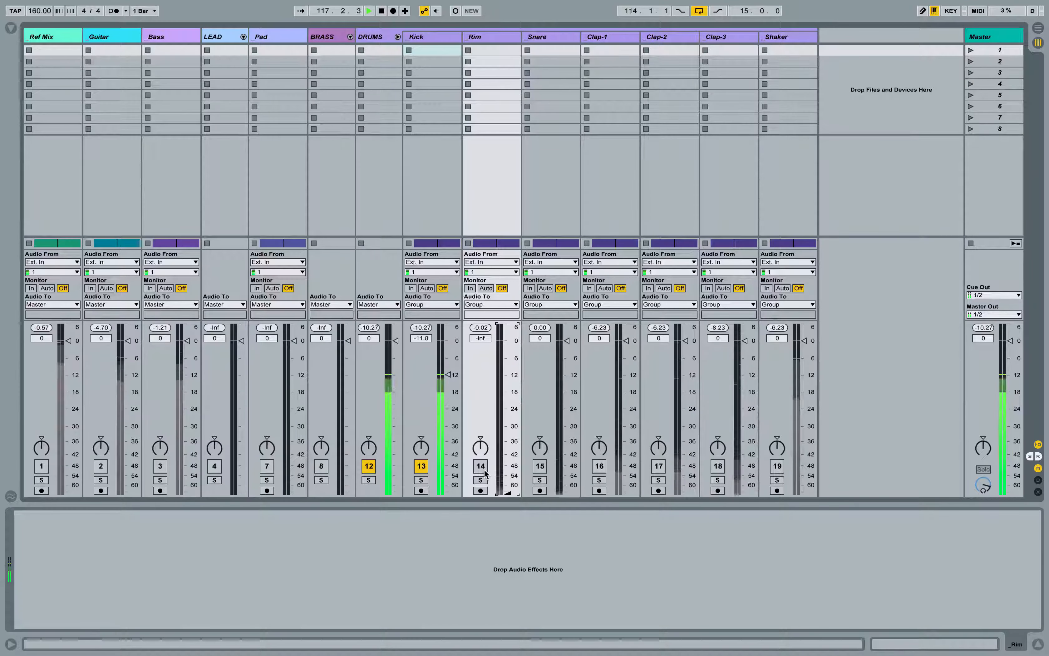
{"action": "left_click", "coordinate": [484, 469]}
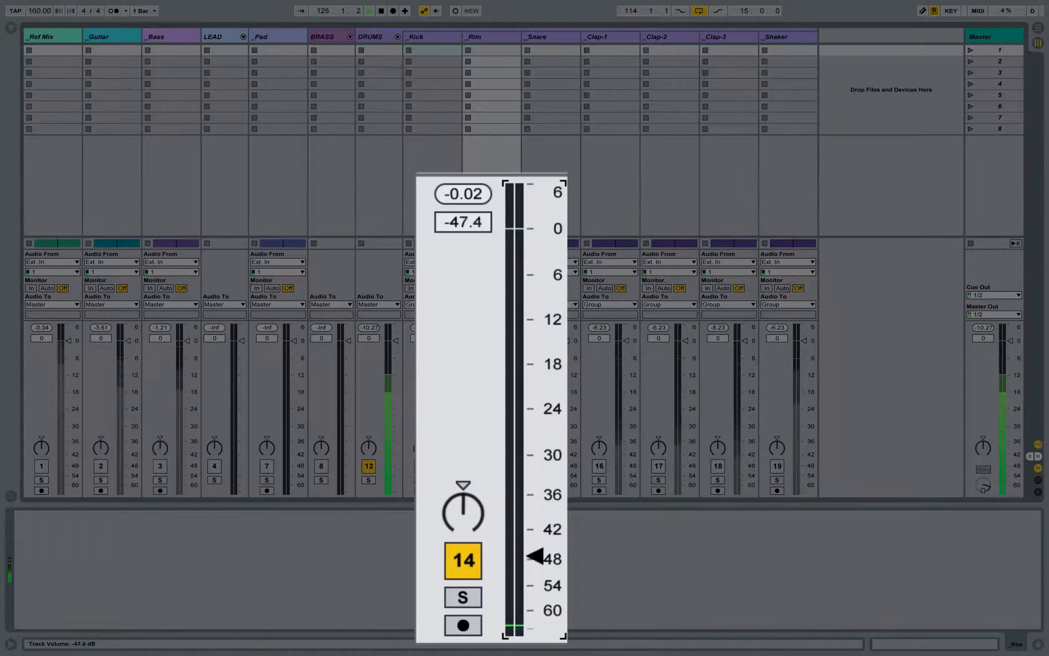
{"action": "left_click_drag", "start_coordinate": [535, 557], "coordinate": [535, 187]}
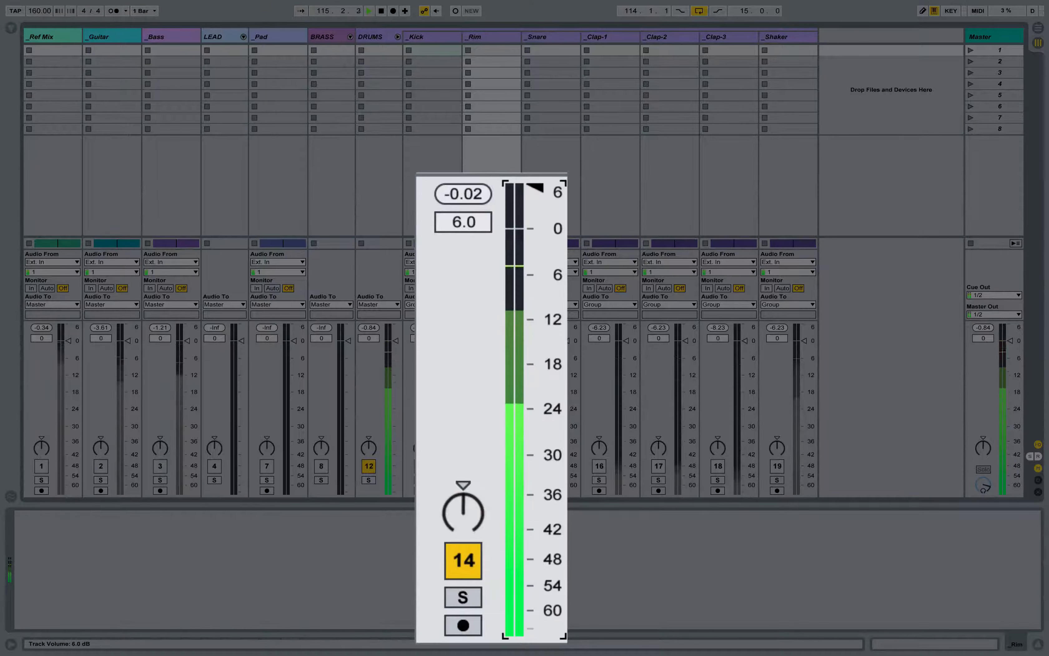
Step: Lower the Rim track's volume, then bring it back up against the kick and settle it at -17.0 dB
{"action": "left_click_drag", "start_coordinate": [535, 188], "coordinate": [535, 559]}
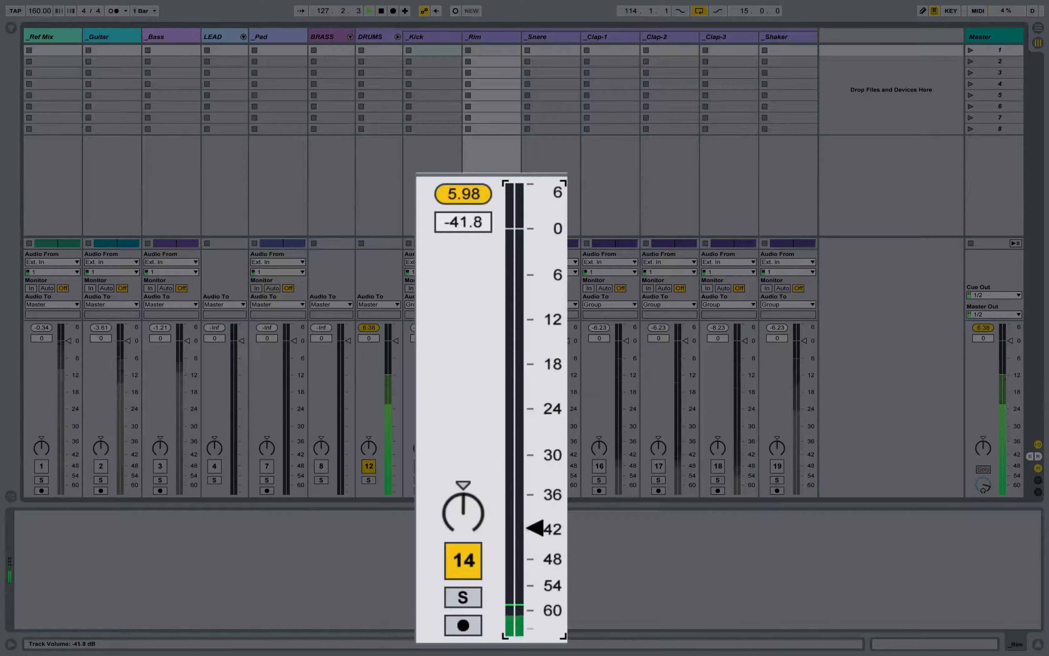
{"action": "left_click_drag", "start_coordinate": [535, 528], "coordinate": [535, 295]}
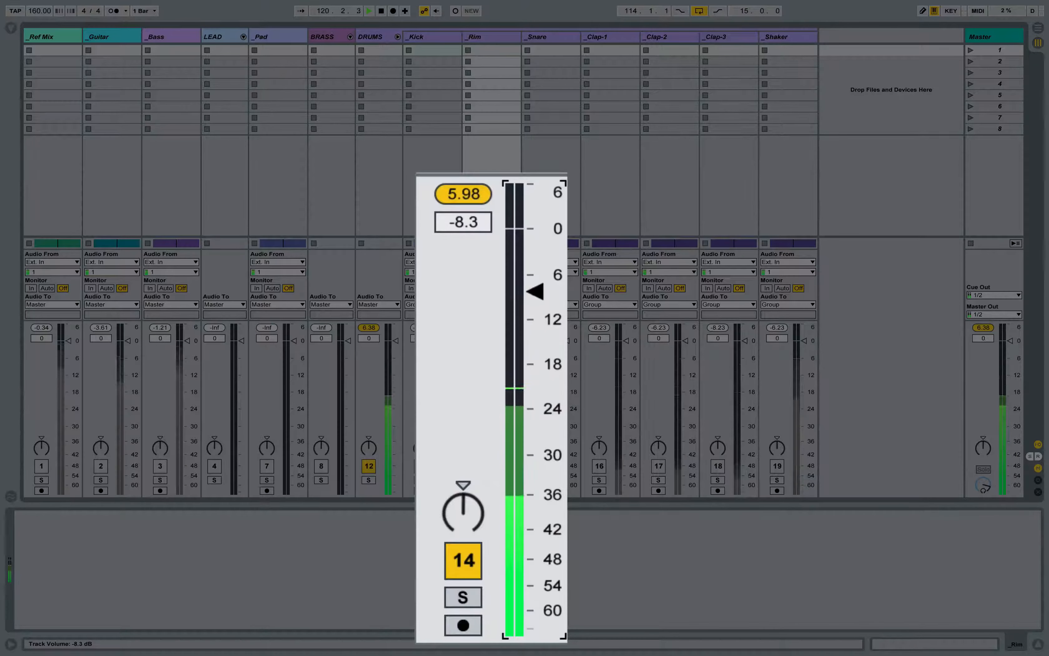
{"action": "left_click_drag", "start_coordinate": [535, 305], "coordinate": [535, 313]}
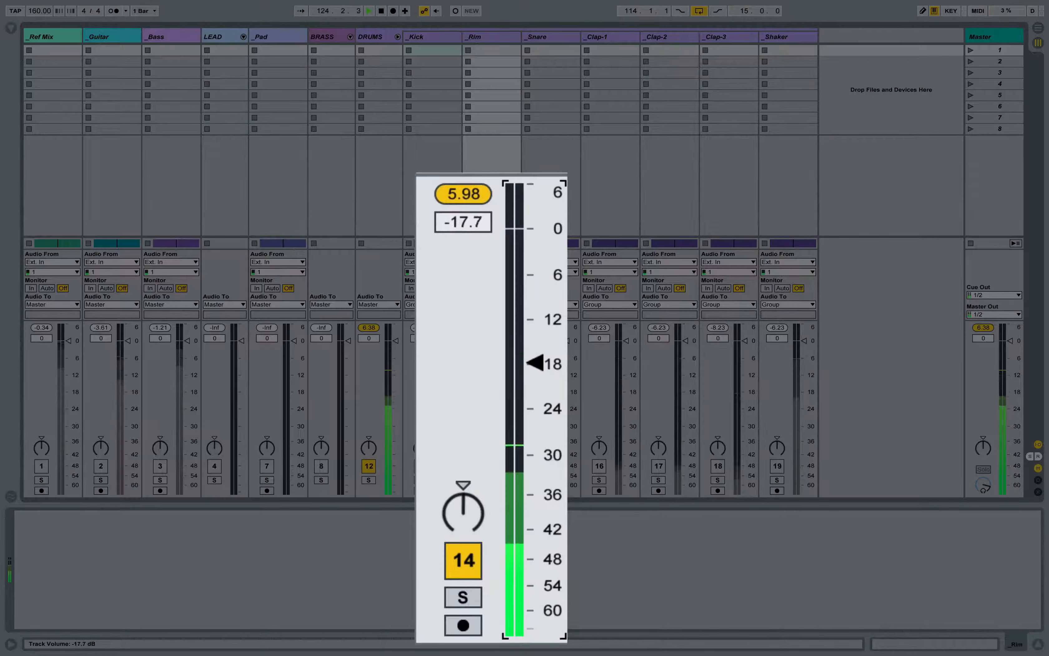
{"action": "left_click_drag", "start_coordinate": [535, 379], "coordinate": [535, 395]}
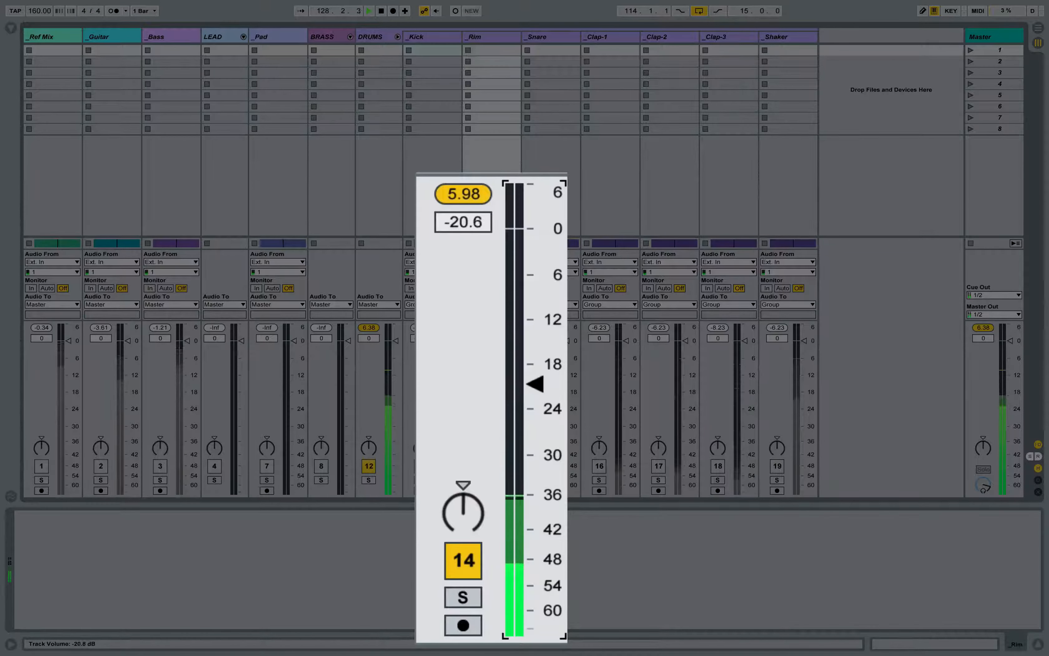
{"action": "left_click_drag", "start_coordinate": [535, 383], "coordinate": [534, 337]}
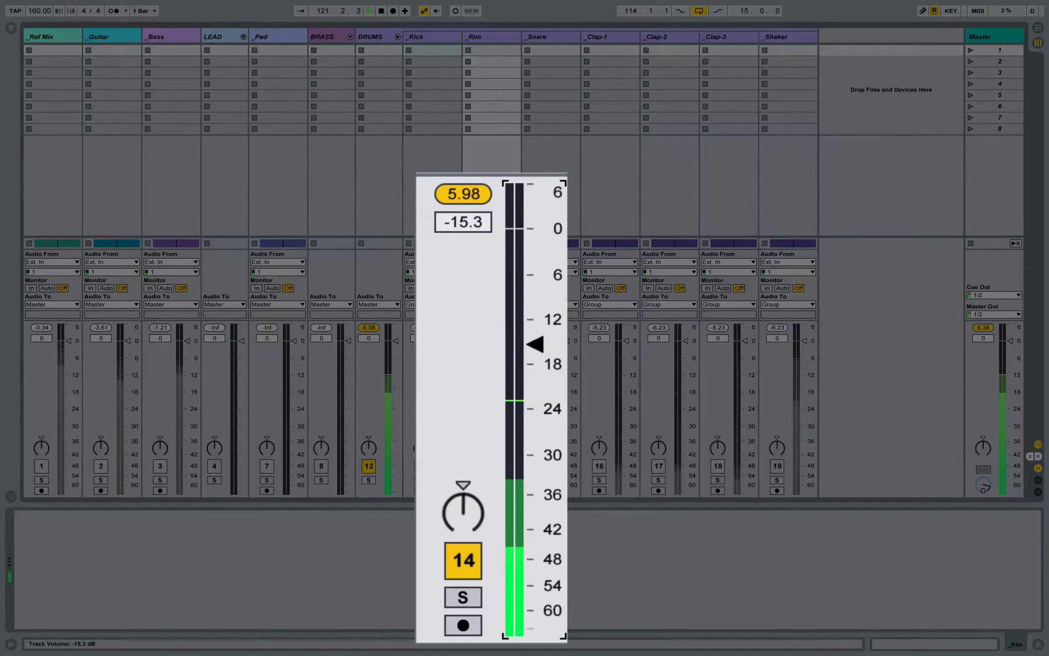
{"action": "left_click_drag", "start_coordinate": [535, 347], "coordinate": [535, 366]}
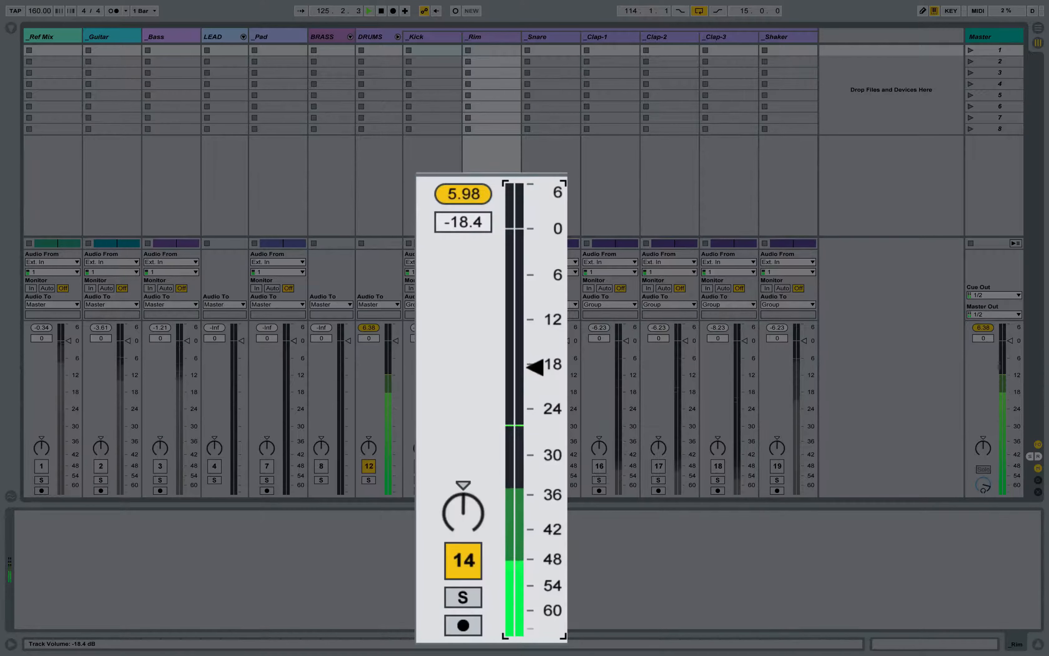
{"action": "left_click_drag", "start_coordinate": [535, 364], "coordinate": [535, 361]}
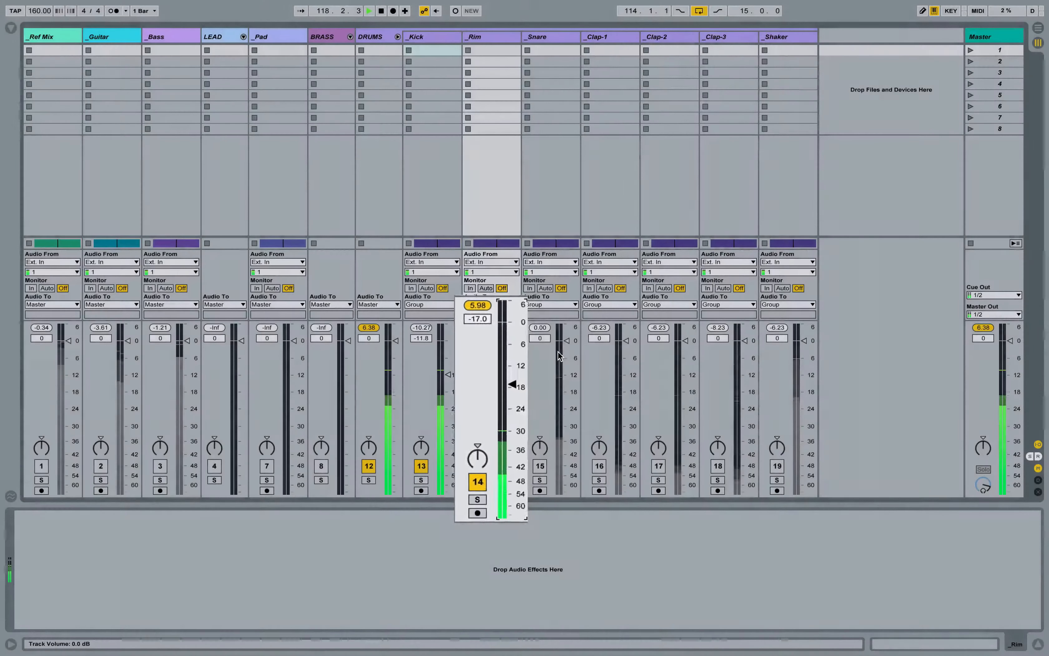
Step: Activate the Snare, Clap-1, Clap-2, Clap-3 and Shaker tracks and set their volumes to -14.2, -18.6, -17.0, -21.5 and -27.8 dB
{"action": "left_click_drag", "start_coordinate": [559, 355], "coordinate": [567, 380]}
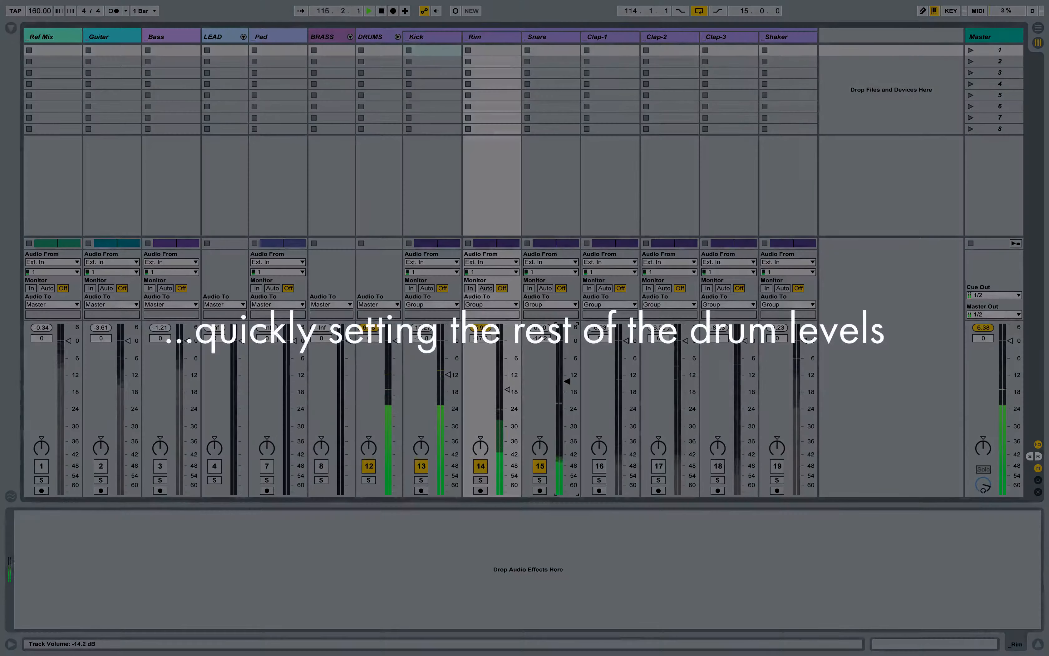
{"action": "left_click", "coordinate": [599, 467]}
{"action": "left_click_drag", "start_coordinate": [626, 340], "coordinate": [627, 368]}
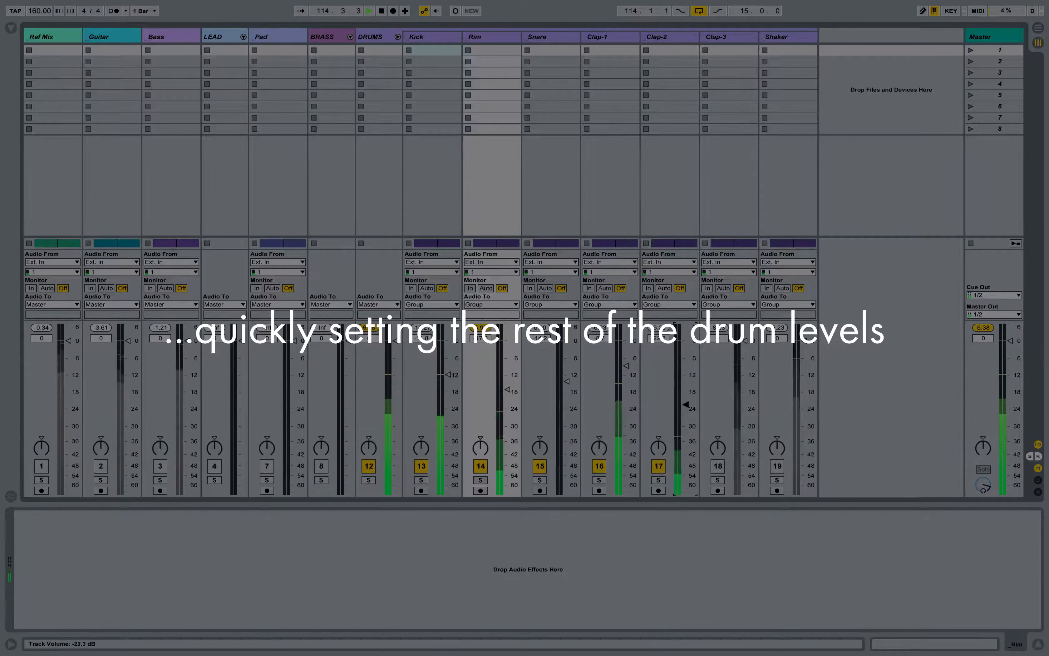
{"action": "left_click_drag", "start_coordinate": [686, 389], "coordinate": [686, 389]}
{"action": "left_click_drag", "start_coordinate": [626, 366], "coordinate": [626, 375]}
{"action": "left_click", "coordinate": [718, 466]}
{"action": "left_click_drag", "start_coordinate": [745, 341], "coordinate": [745, 467]}
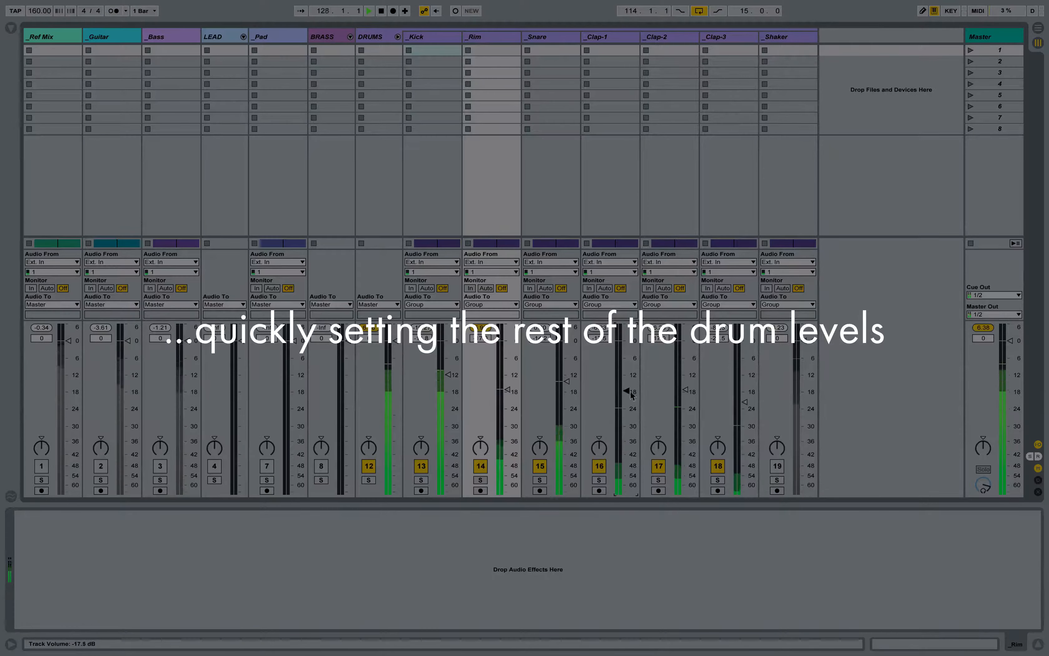
{"action": "left_click_drag", "start_coordinate": [626, 390], "coordinate": [626, 394]}
{"action": "left_click", "coordinate": [777, 467]}
{"action": "left_click_drag", "start_coordinate": [804, 340], "coordinate": [804, 421]}
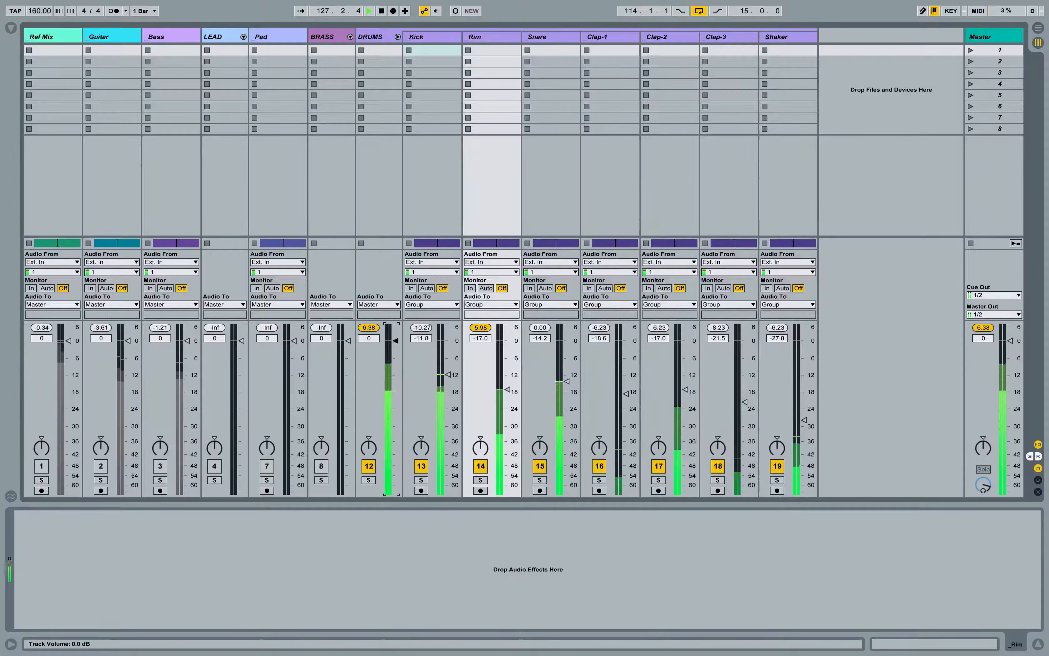
Step: Lower the DRUMS group's volume to -4.0 dB and fold the group
{"action": "left_click_drag", "start_coordinate": [396, 340], "coordinate": [395, 343]}
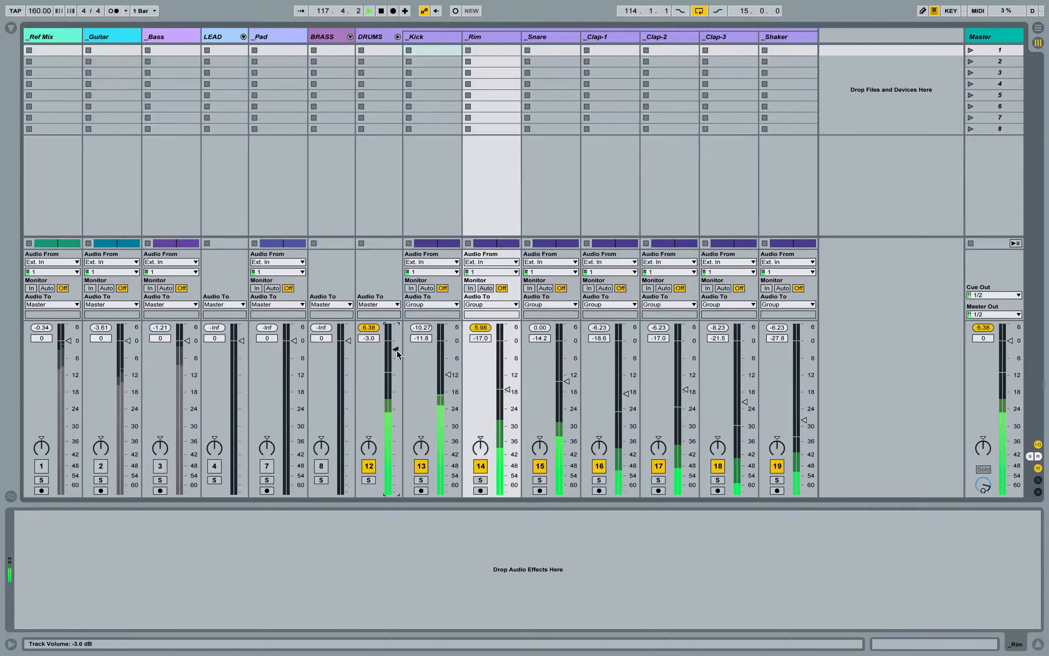
{"action": "left_click_drag", "start_coordinate": [397, 352], "coordinate": [397, 356]}
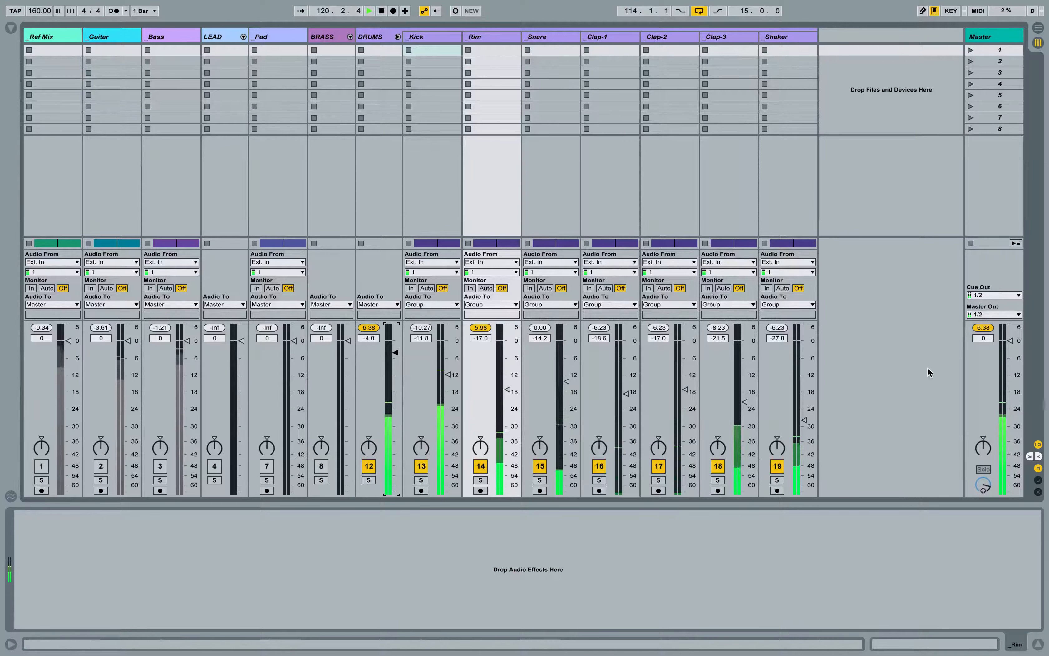
{"action": "left_click", "coordinate": [398, 37]}
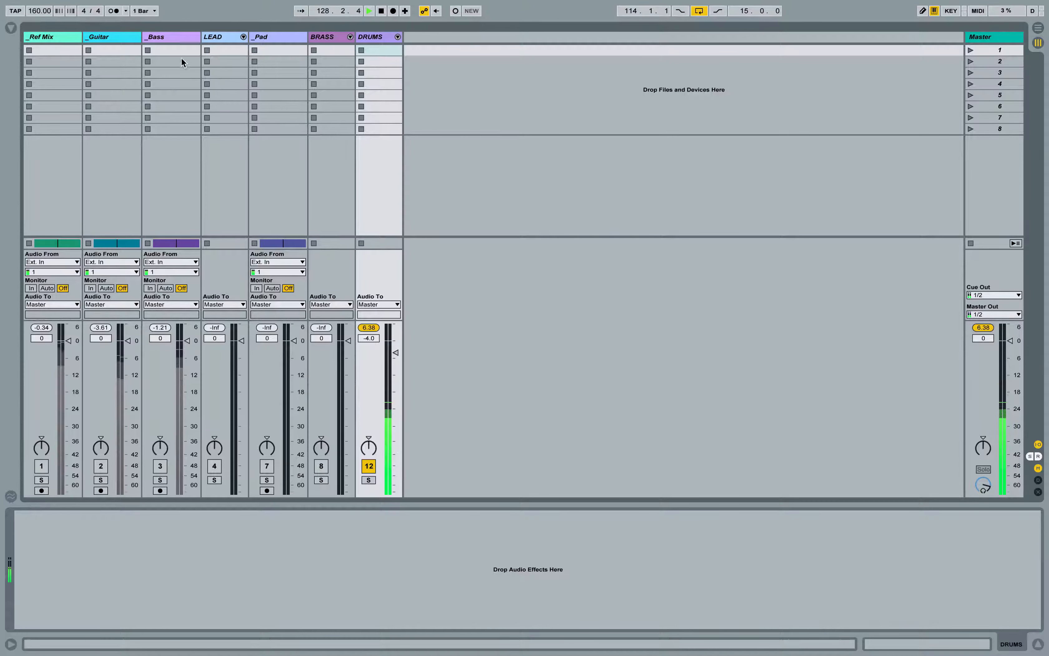
Step: Activate the Bass and Guitar tracks and set their volumes to -16.6 dB and -24.5 dB
{"action": "left_click", "coordinate": [165, 39]}
{"action": "left_click_drag", "start_coordinate": [187, 341], "coordinate": [128, 409]}
{"action": "left_click", "coordinate": [165, 466]}
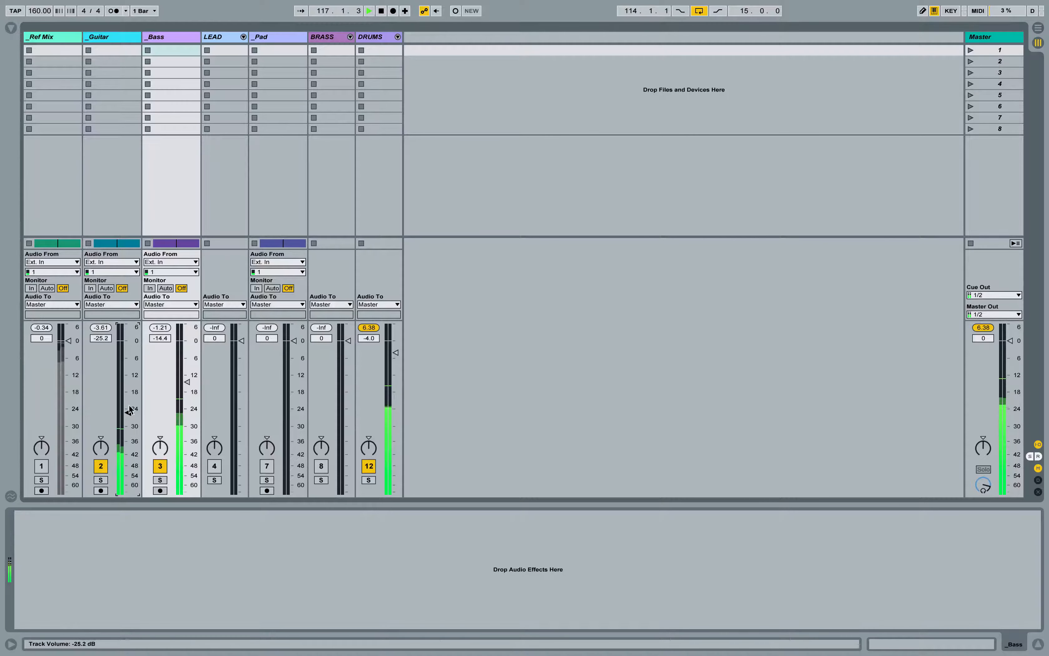
{"action": "left_click_drag", "start_coordinate": [187, 386], "coordinate": [188, 388]}
{"action": "left_click_drag", "start_coordinate": [129, 412], "coordinate": [128, 411]}
Step: Lower the LEAD group's volume to -38.0 dB, activate the group and fold it in the Arrangement view
{"action": "left_click", "coordinate": [224, 37]}
{"action": "left_click_drag", "start_coordinate": [241, 341], "coordinate": [242, 454]}
{"action": "left_click", "coordinate": [215, 467]}
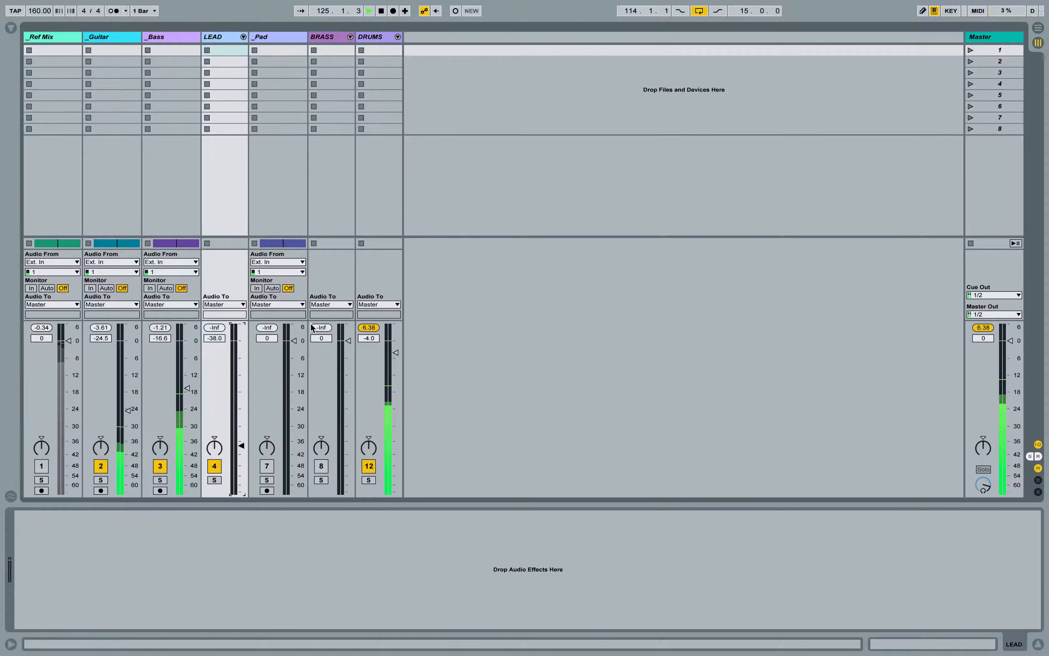
{"action": "key", "text": "Tab"}
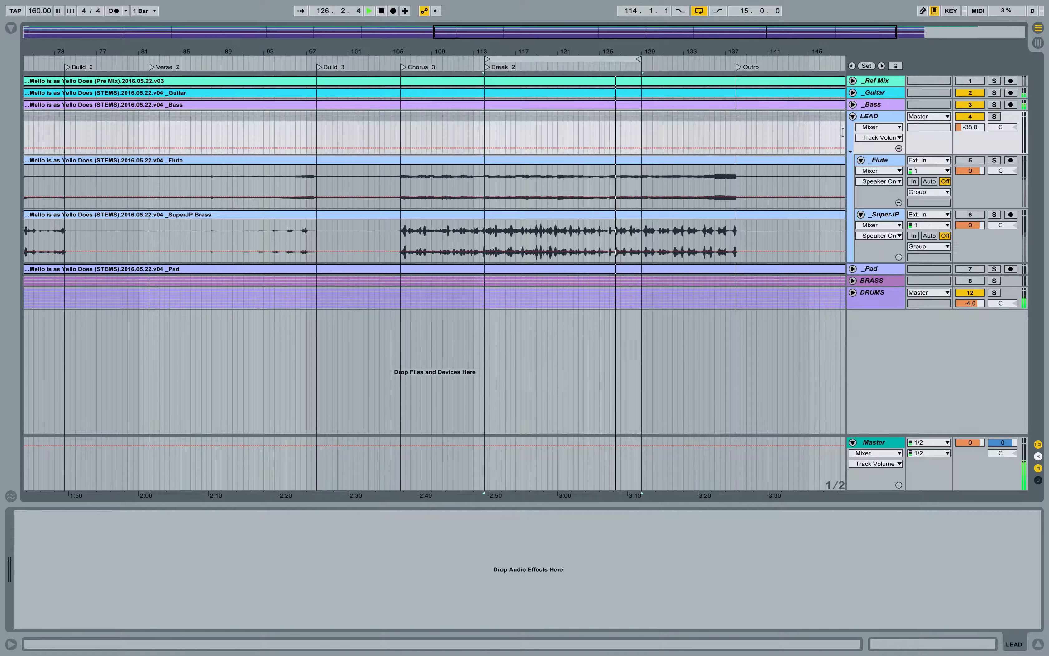
{"action": "left_click", "coordinate": [853, 116]}
{"action": "key", "text": "Tab"}
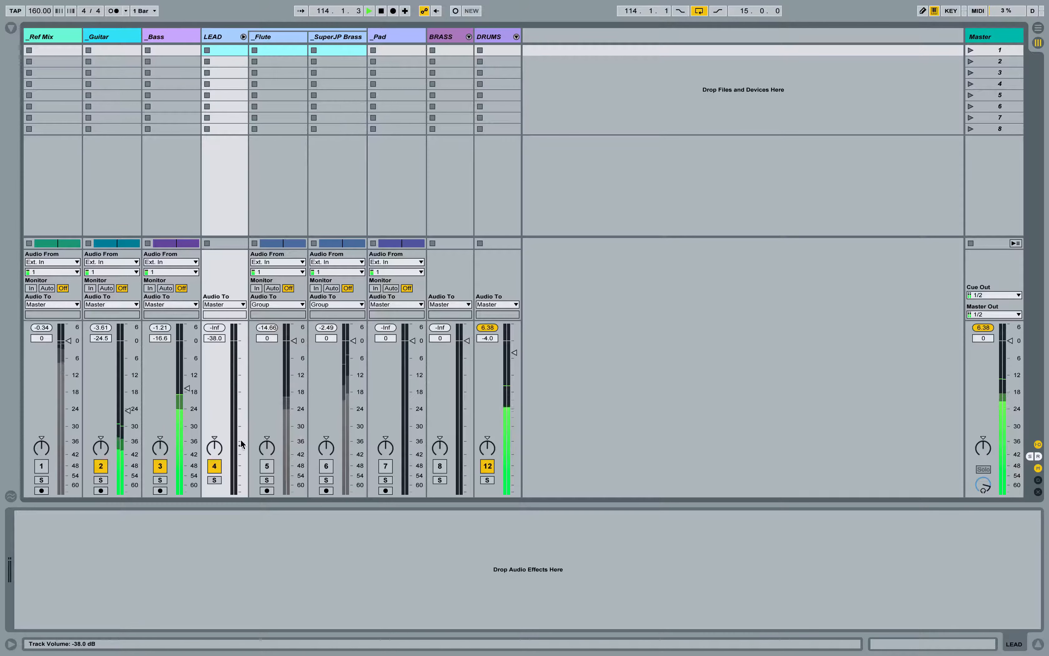
Step: Reset the LEAD group to 0 dB, lower SuperJP Brass to -64.0 dB, and activate the Flute track at -6.3 dB
{"action": "left_click_drag", "start_coordinate": [241, 365], "coordinate": [295, 492]}
{"action": "left_click_drag", "start_coordinate": [353, 341], "coordinate": [294, 485]}
{"action": "left_click", "coordinate": [267, 469]}
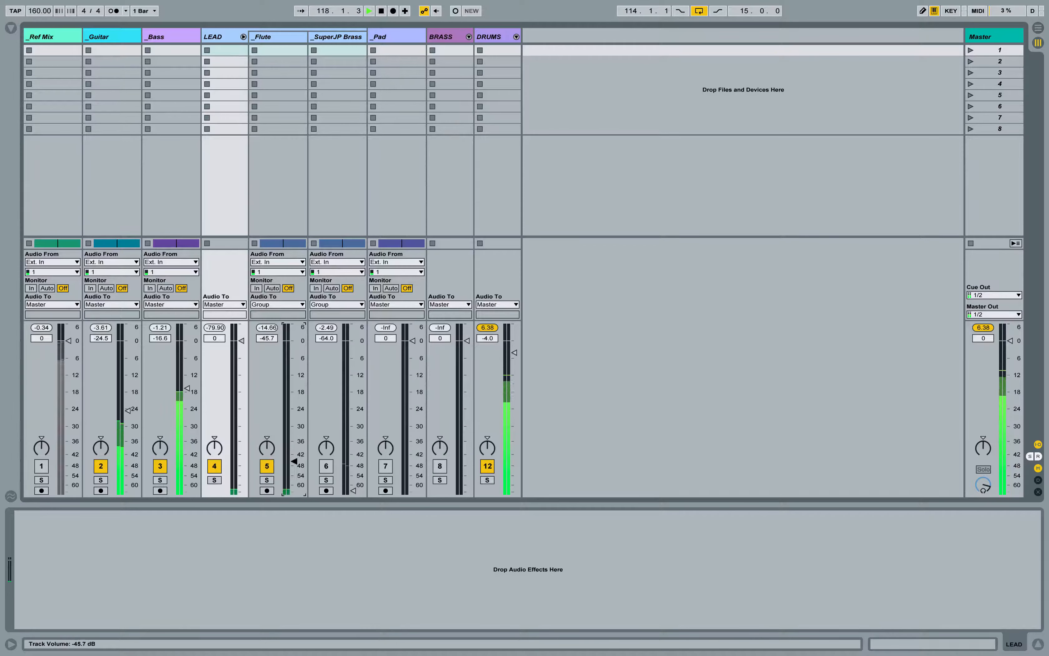
{"action": "left_click_drag", "start_coordinate": [294, 427], "coordinate": [295, 360]}
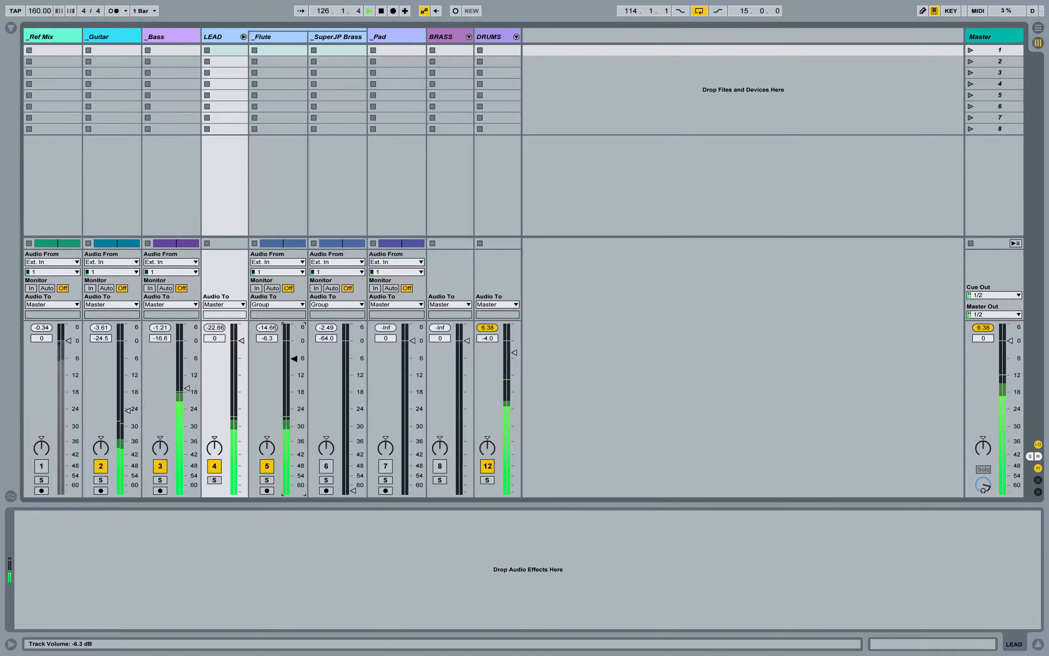
Step: Activate the SuperJP Brass track, raise its volume to -22.6 dB and fold the LEAD group
{"action": "left_click", "coordinate": [327, 466]}
{"action": "left_click_drag", "start_coordinate": [353, 491], "coordinate": [354, 406]}
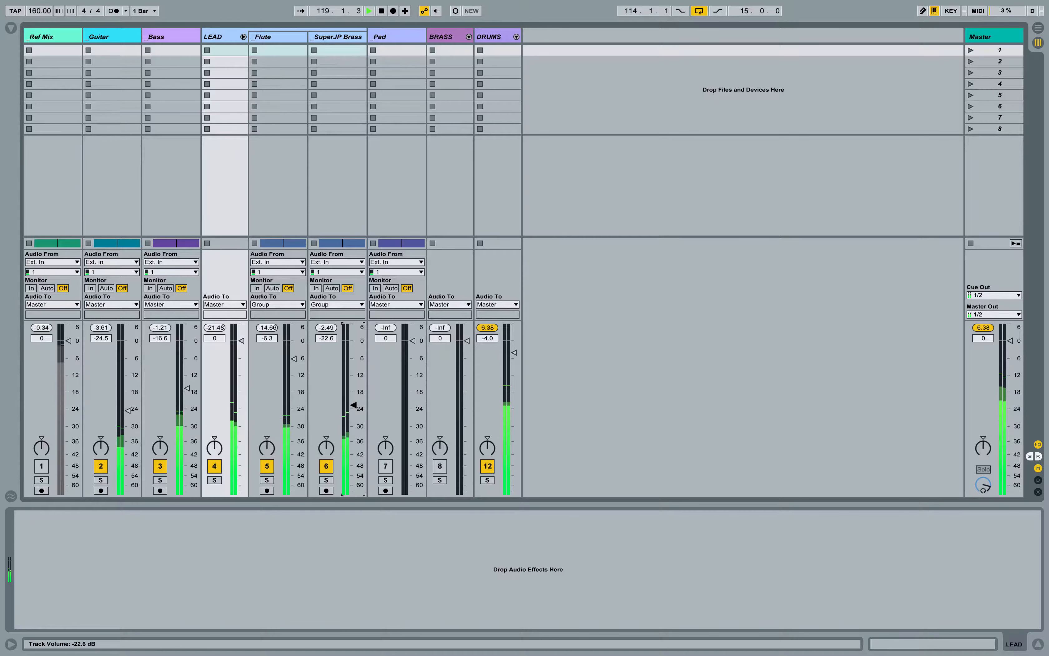
{"action": "left_click_drag", "start_coordinate": [354, 406], "coordinate": [354, 405]}
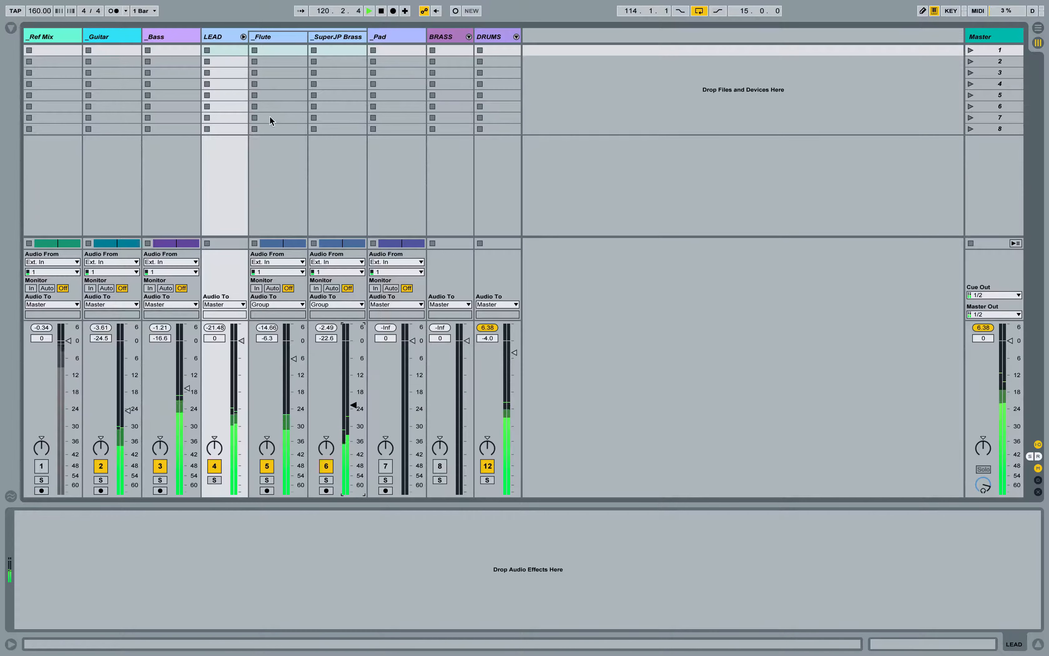
{"action": "left_click", "coordinate": [243, 37]}
Step: Lower the Pad track's volume to -inf dB, switching the track on briefly and then deactivating it
{"action": "left_click", "coordinate": [285, 49]}
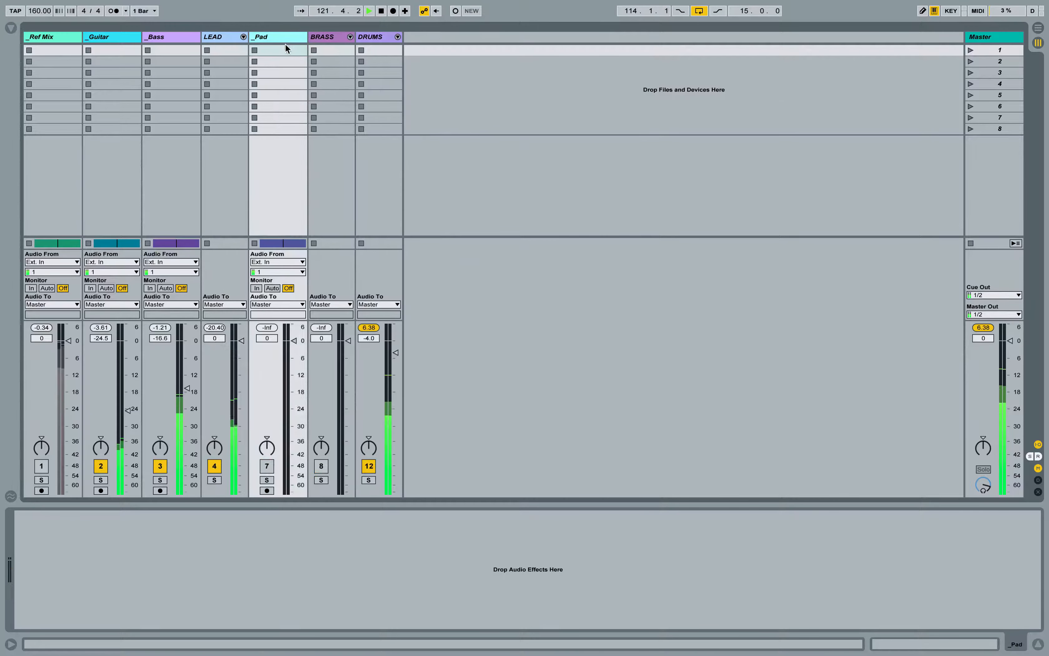
{"action": "left_click_drag", "start_coordinate": [289, 384], "coordinate": [293, 493]}
{"action": "left_click", "coordinate": [267, 467]}
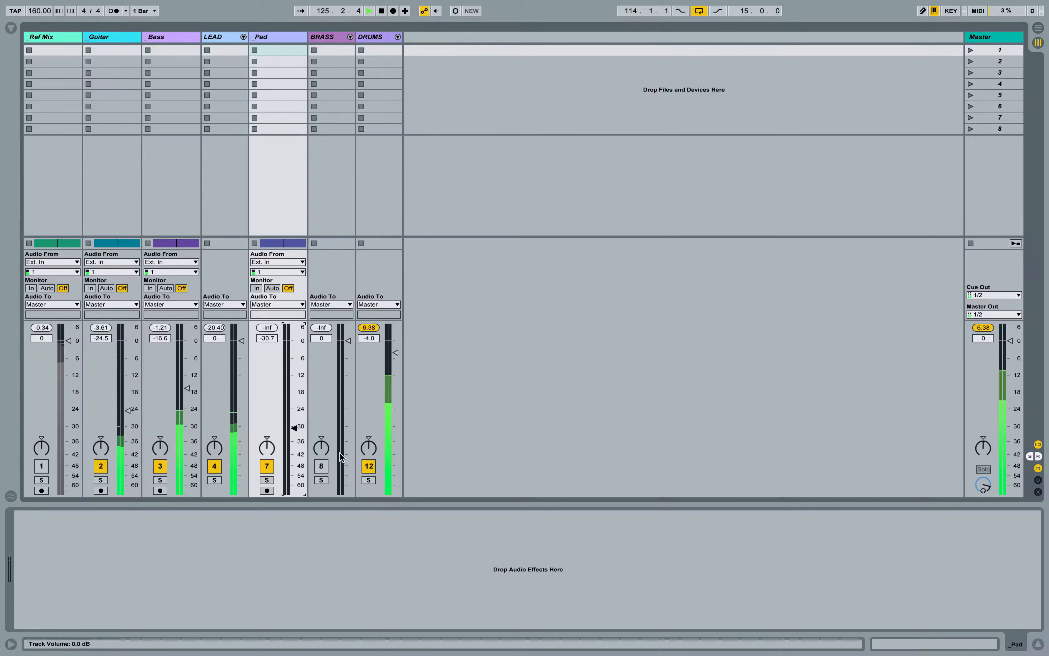
{"action": "left_click", "coordinate": [267, 466]}
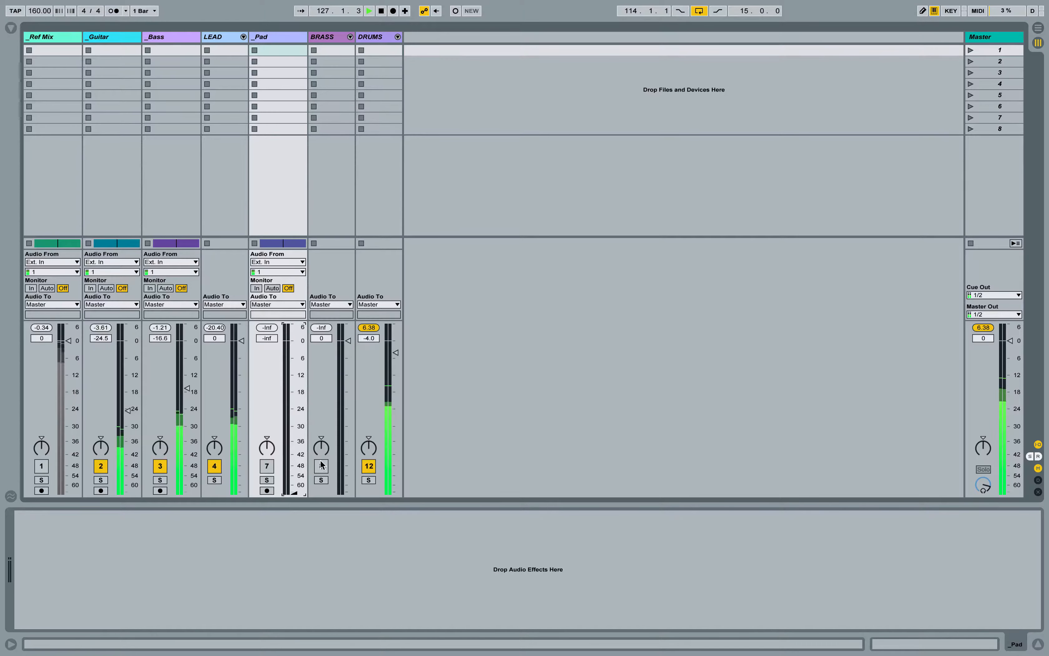
Step: Unfold the BRASS group and lower Trombone to -67.0 dB, Rapman Brass to -inf dB and Matrix Brass to -67.0 dB
{"action": "left_click", "coordinate": [350, 37]}
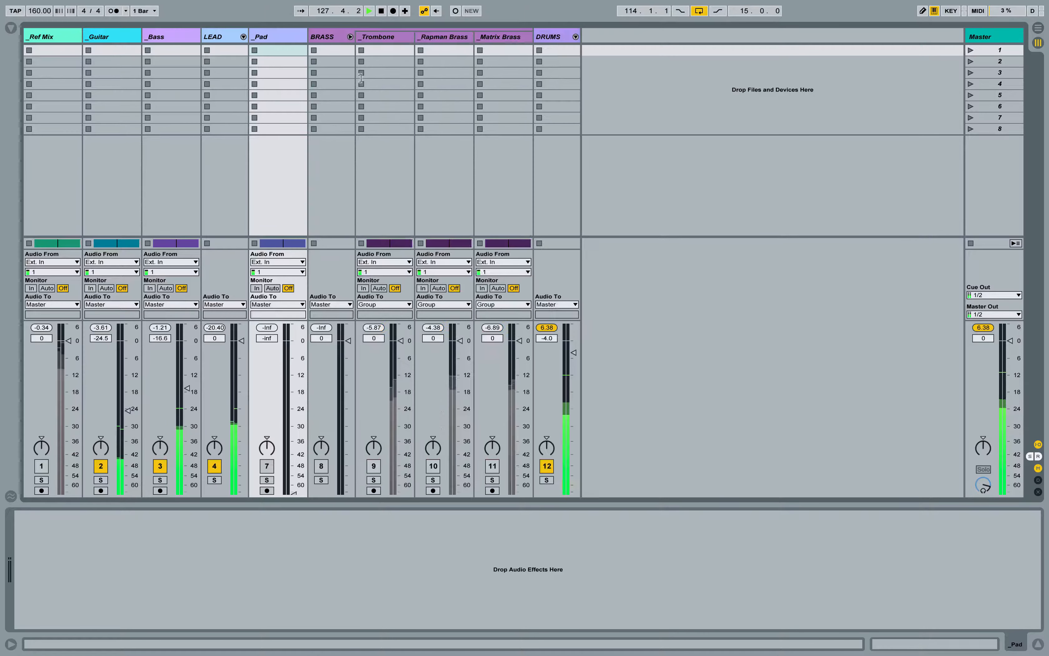
{"action": "left_click", "coordinate": [387, 37]}
{"action": "left_click_drag", "start_coordinate": [392, 382], "coordinate": [392, 479]}
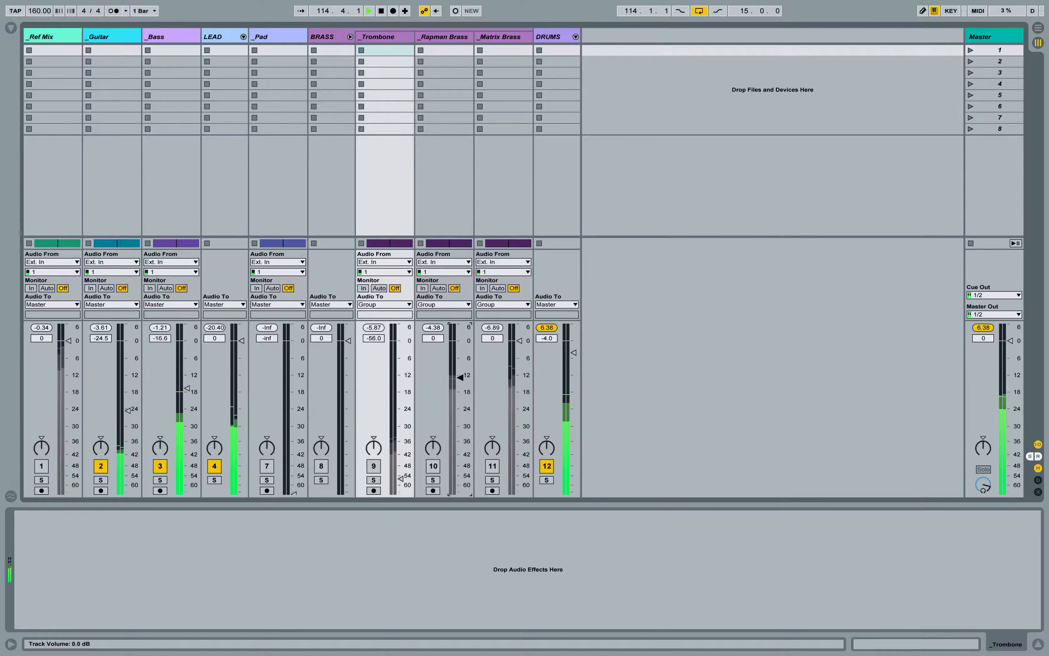
{"action": "left_click_drag", "start_coordinate": [458, 377], "coordinate": [459, 493]}
{"action": "left_click_drag", "start_coordinate": [516, 382], "coordinate": [519, 492]}
{"action": "left_click_drag", "start_coordinate": [401, 479], "coordinate": [400, 492]}
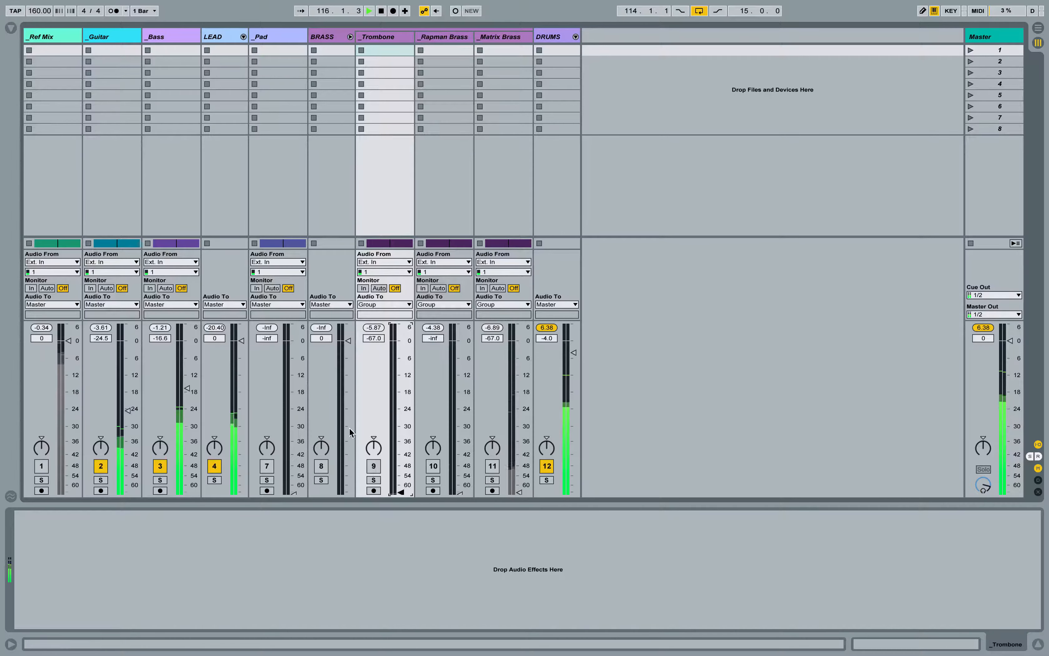
Step: Activate the BRASS group and its Trombone track, and raise the Trombone's volume to -9.8 dB
{"action": "left_click", "coordinate": [374, 466]}
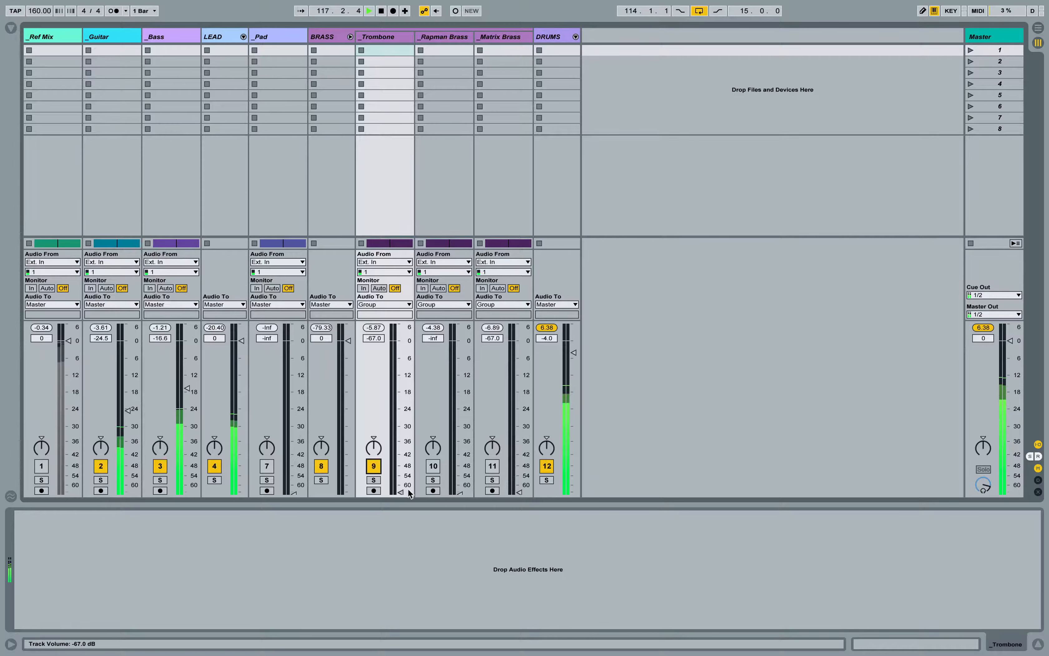
{"action": "left_click_drag", "start_coordinate": [400, 485], "coordinate": [400, 385]}
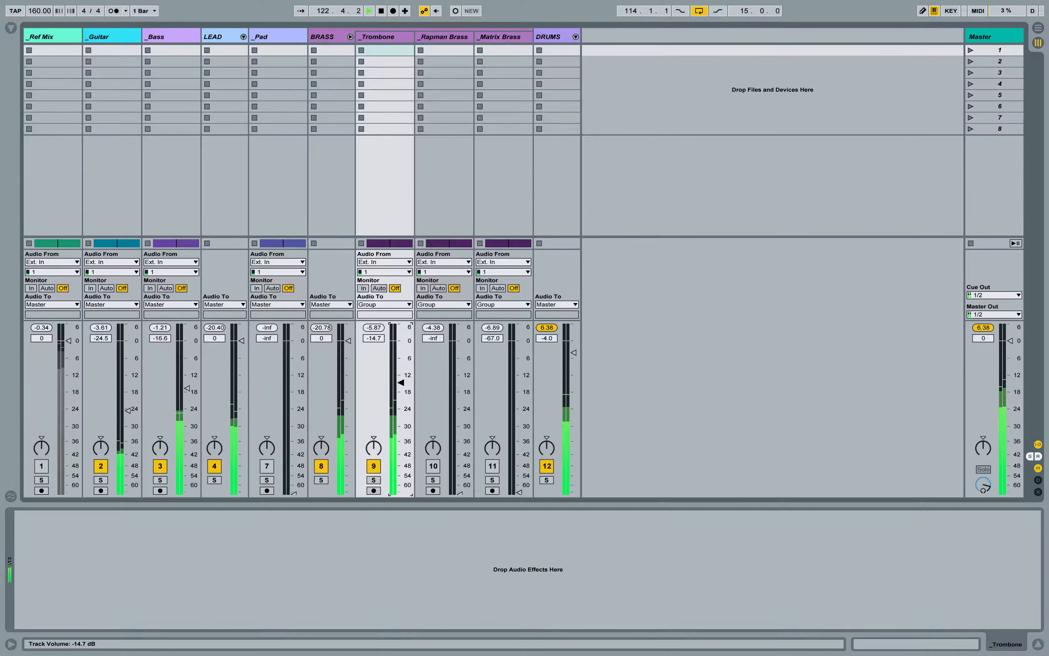
{"action": "left_click_drag", "start_coordinate": [401, 382], "coordinate": [402, 380]}
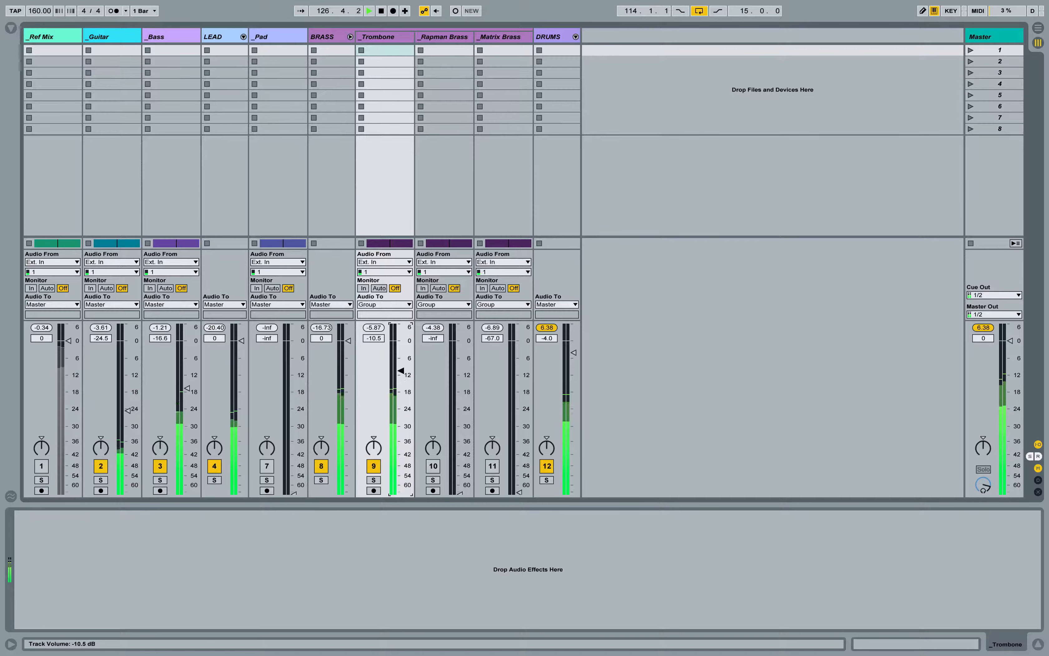
Step: Audition the Trombone track in solo from the Arrangement view, then return to the Session view
{"action": "key", "text": "Tab"}
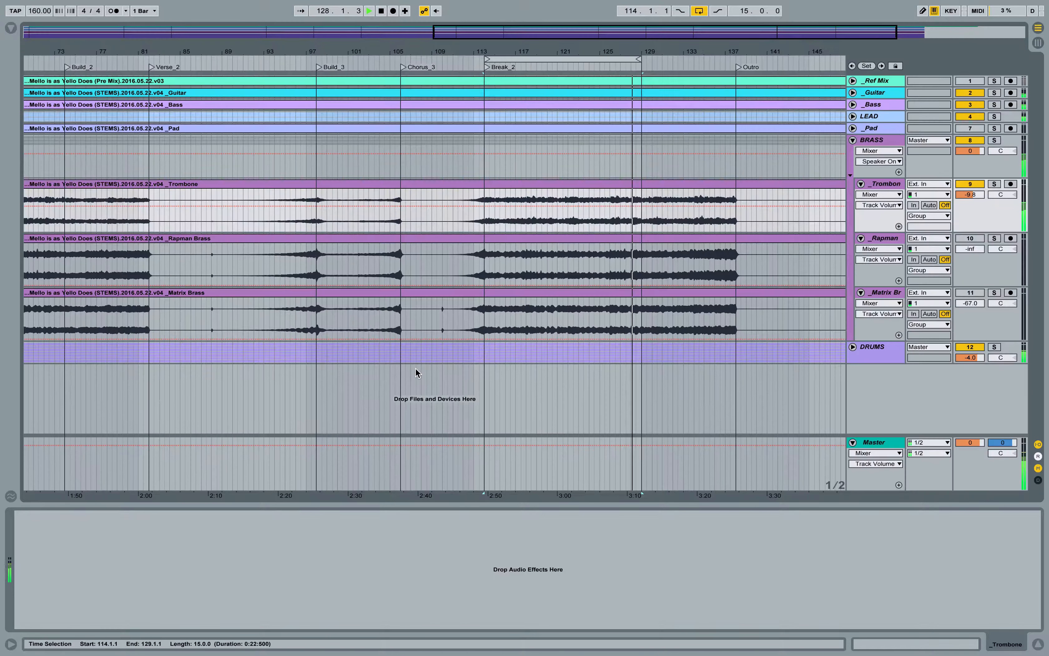
{"action": "left_click", "coordinate": [995, 184]}
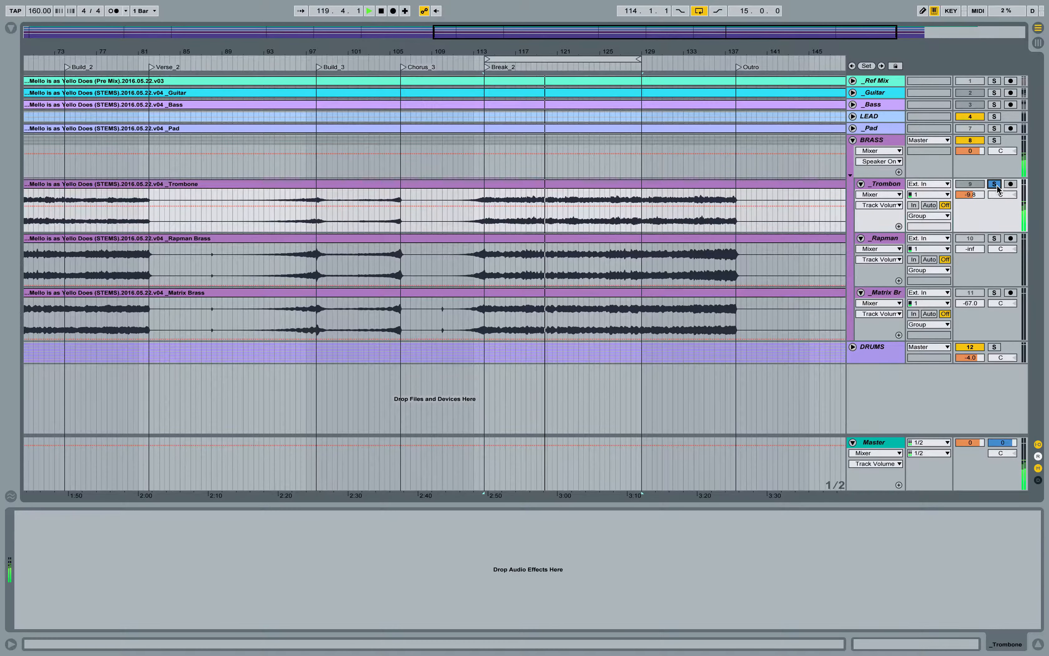
{"action": "key", "text": "Tab"}
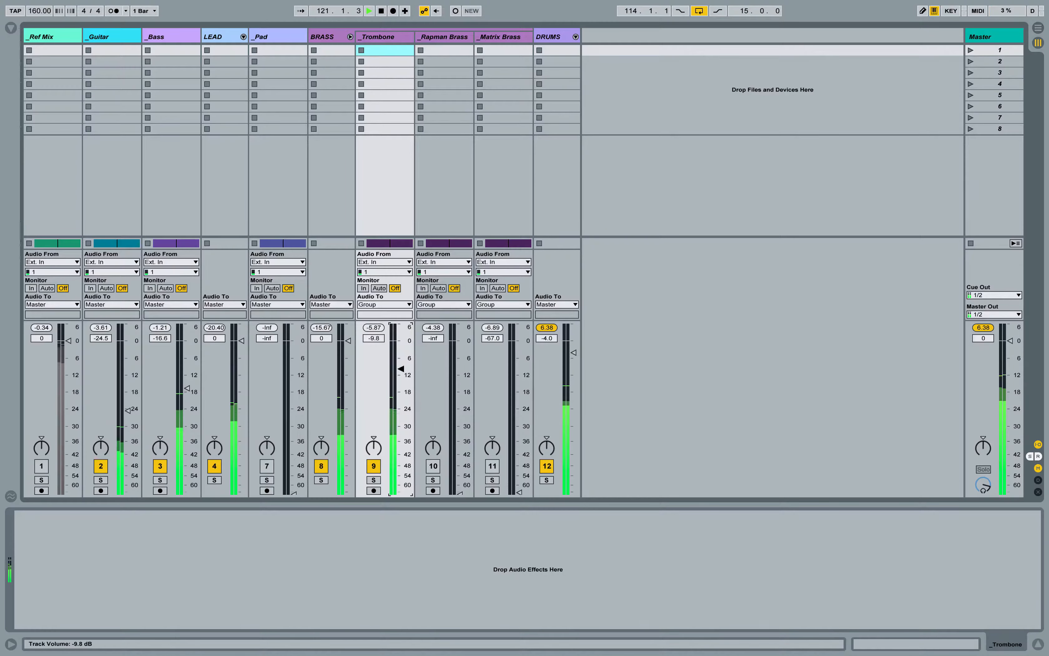
Step: Activate Rapman Brass at -12.7 dB, checking it in solo, and lower the Trombone's volume to -18.4 dB
{"action": "left_click_drag", "start_coordinate": [453, 483], "coordinate": [460, 386]}
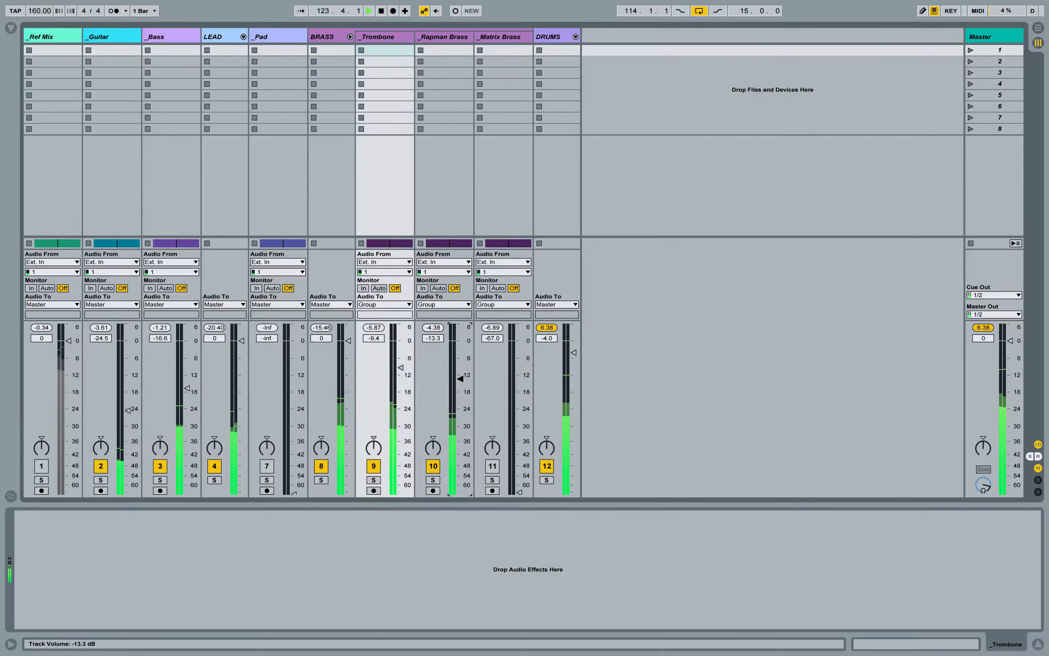
{"action": "left_click", "coordinate": [433, 480]}
{"action": "left_click_drag", "start_coordinate": [461, 377], "coordinate": [406, 418]}
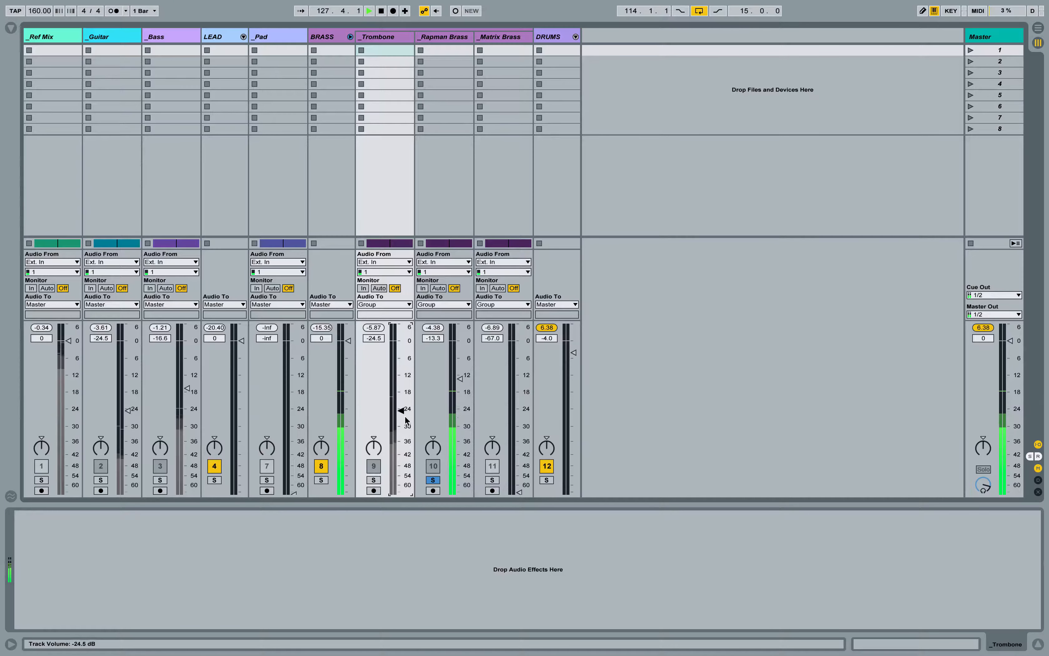
{"action": "left_click", "coordinate": [432, 481]}
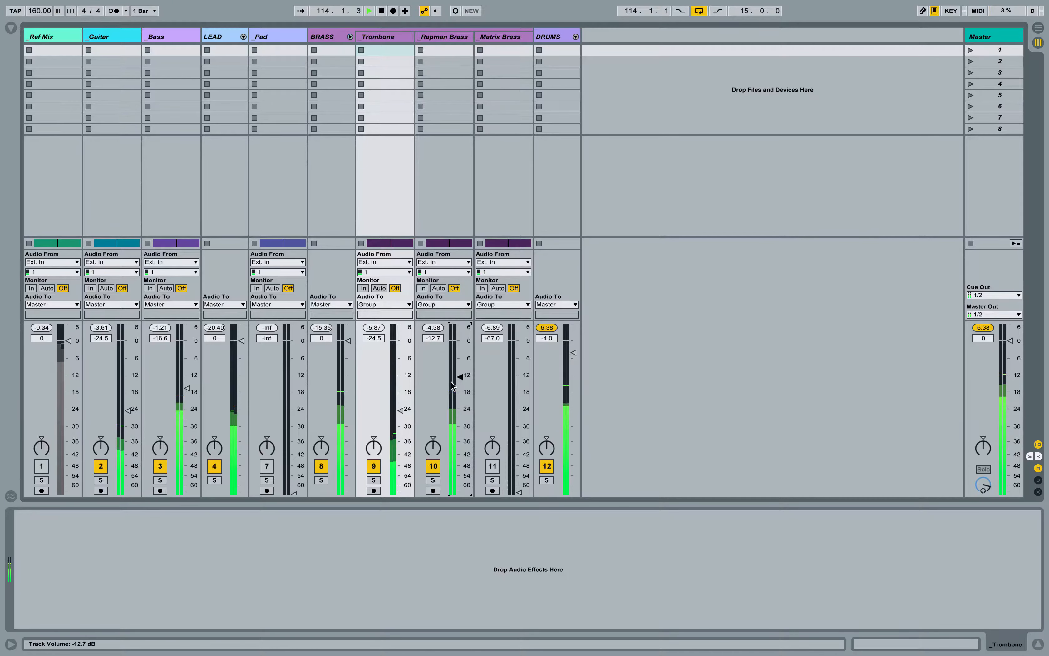
{"action": "left_click_drag", "start_coordinate": [401, 399], "coordinate": [401, 393]}
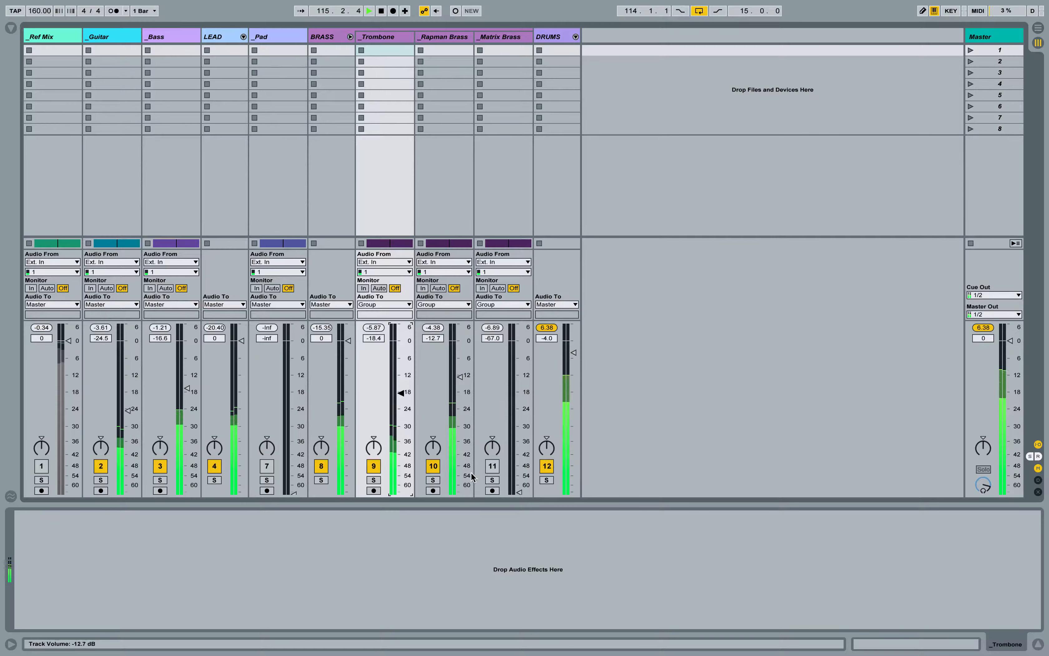
Step: Activate Matrix Brass at -9.0 dB, and rebalance Rapman Brass to -11.8 dB and Trombone to -13.8 dB
{"action": "left_click", "coordinate": [492, 466]}
{"action": "left_click_drag", "start_coordinate": [519, 483], "coordinate": [520, 380]}
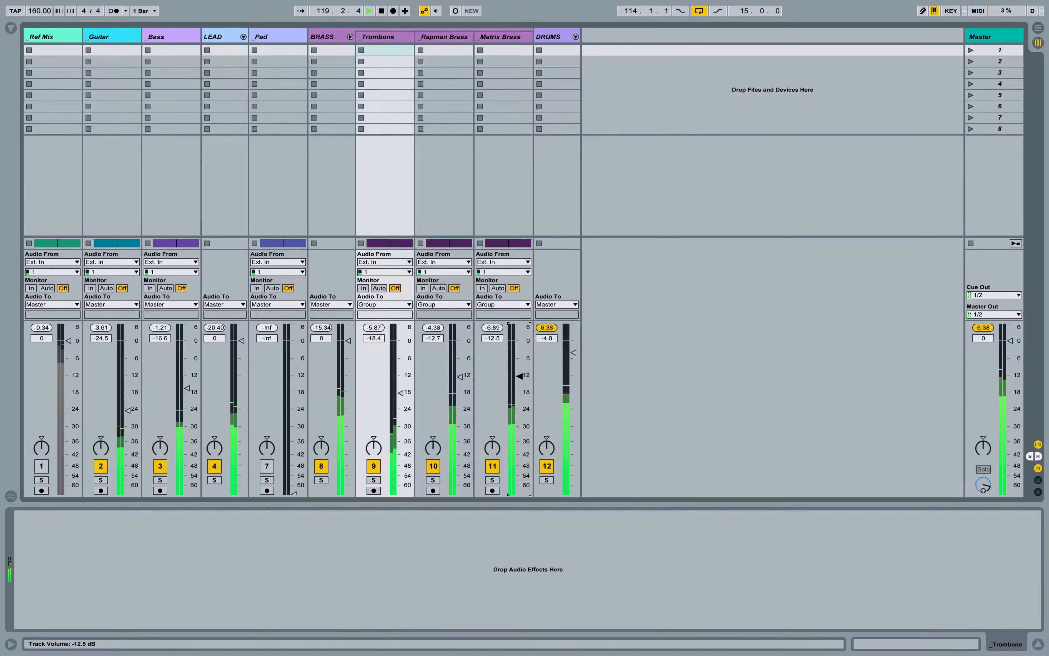
{"action": "left_click_drag", "start_coordinate": [520, 377], "coordinate": [520, 368]}
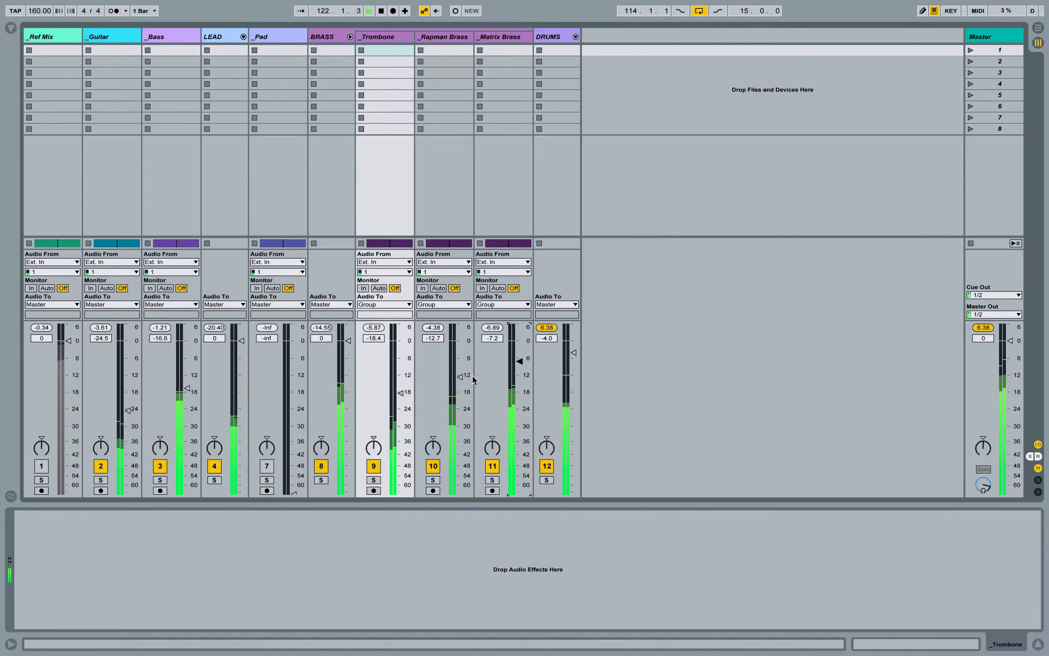
{"action": "left_click_drag", "start_coordinate": [519, 362], "coordinate": [460, 374]}
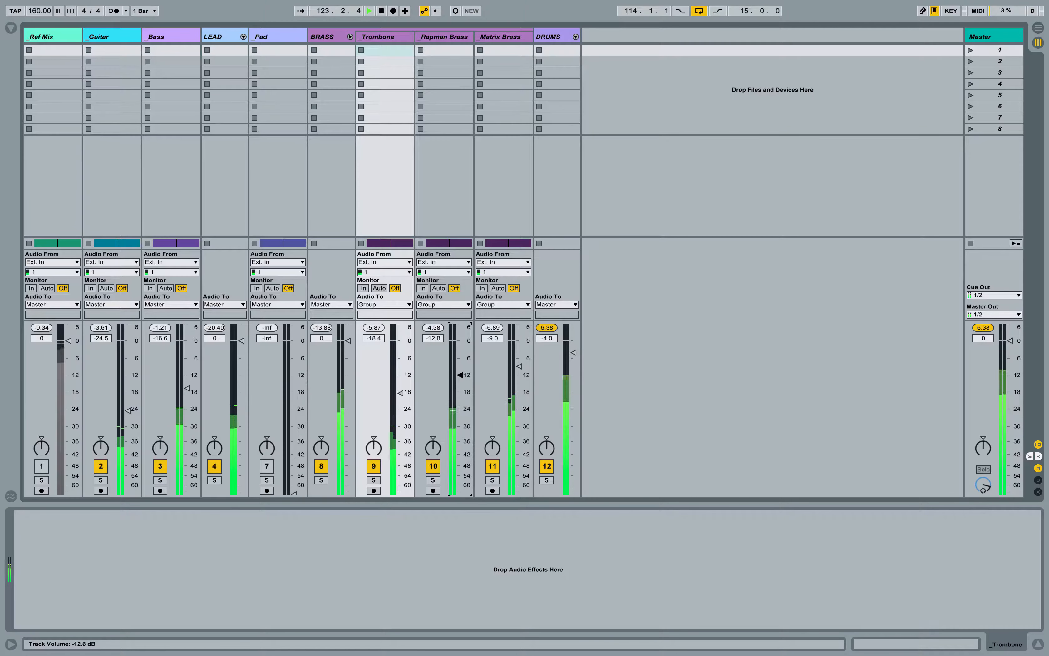
{"action": "left_click_drag", "start_coordinate": [401, 392], "coordinate": [401, 381]}
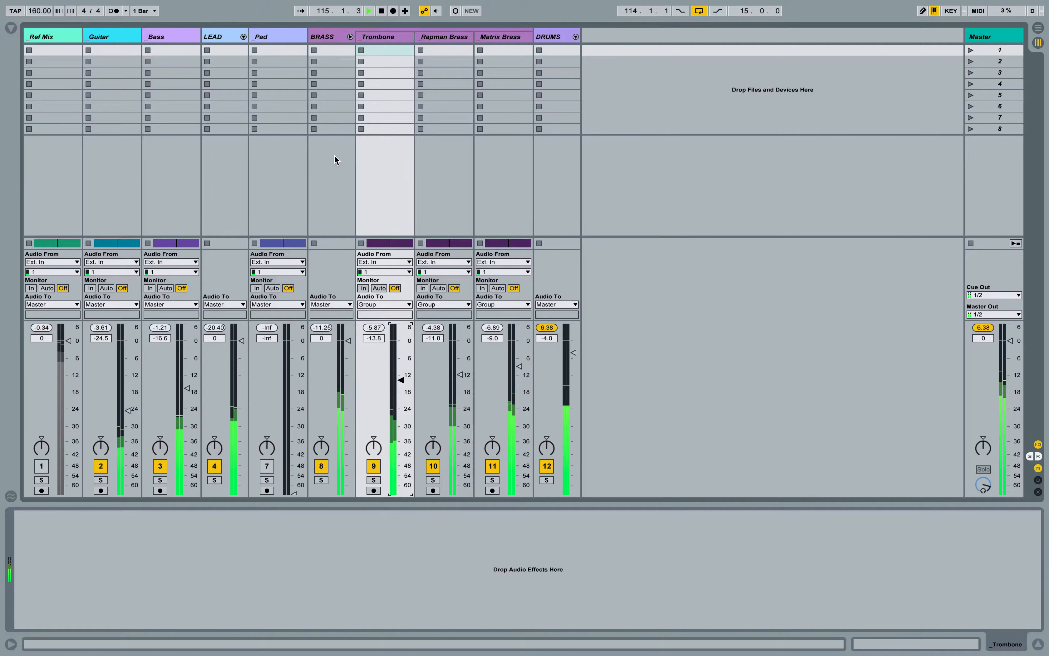
Step: Stop playback and fold the Trombone, Rapman Brass and Matrix Brass tracks in the Arrangement view
{"action": "key", "text": "space"}
{"action": "key", "text": "Tab"}
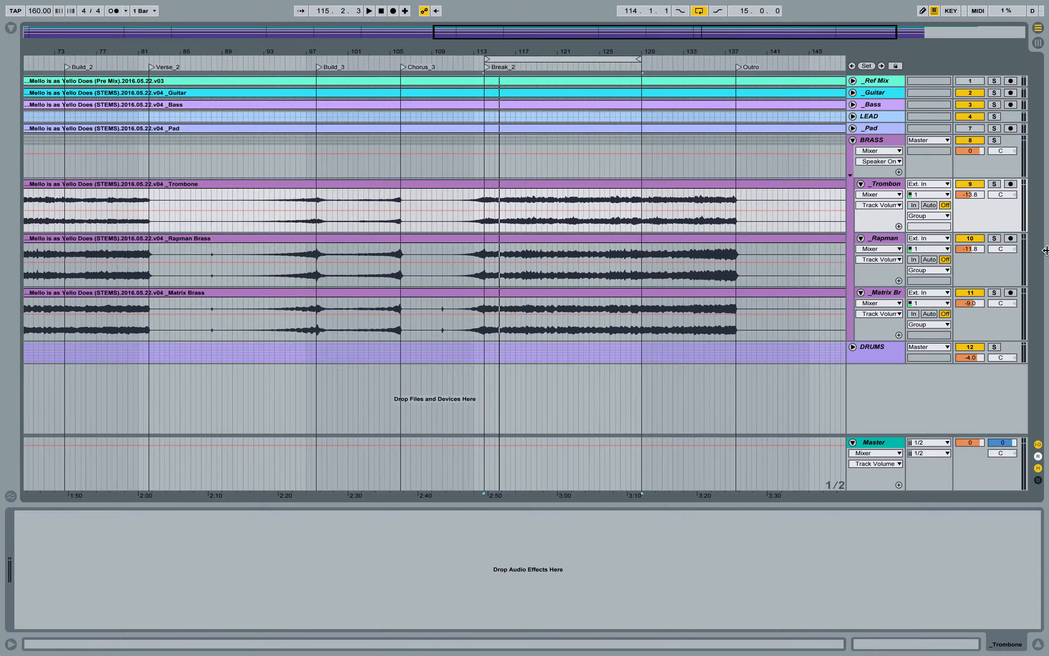
{"action": "left_click", "coordinate": [861, 183]}
{"action": "left_click", "coordinate": [861, 195]}
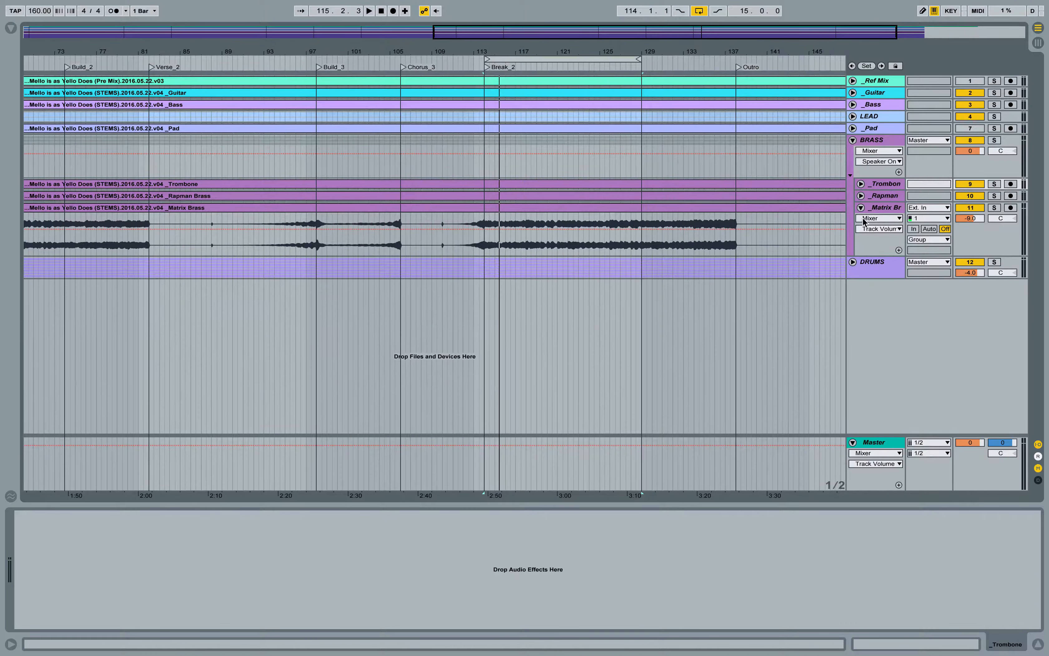
{"action": "left_click", "coordinate": [862, 208]}
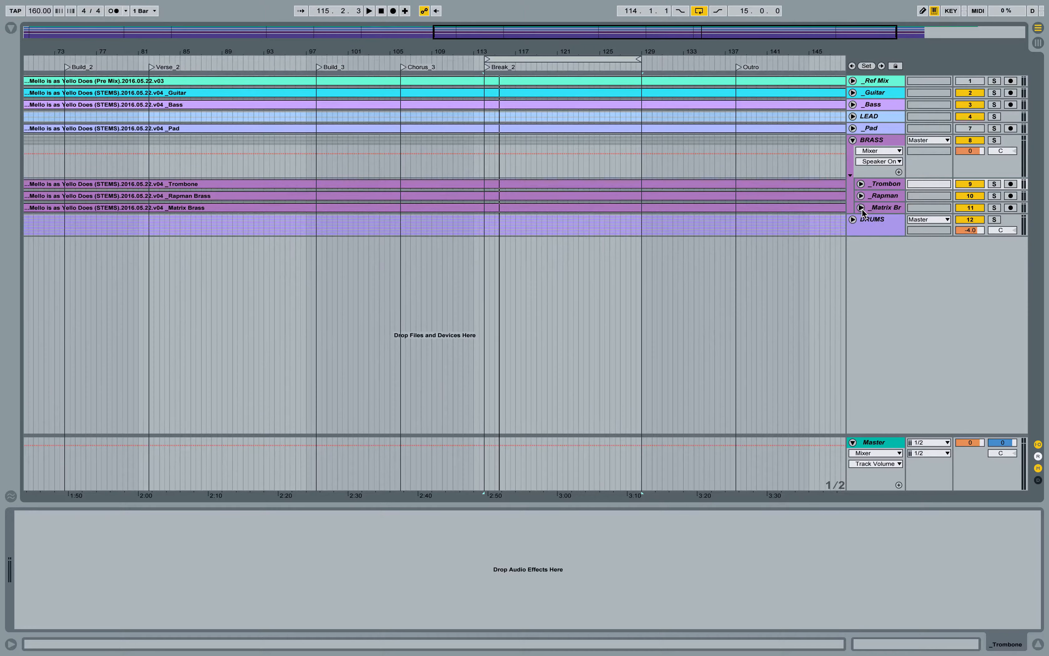
Step: Unfold the Pad track, move the loop to the Verse_2 marker, extend it to 18.2.0 long and play it
{"action": "left_click", "coordinate": [853, 129]}
{"action": "left_click_drag", "start_coordinate": [544, 59], "coordinate": [209, 61]}
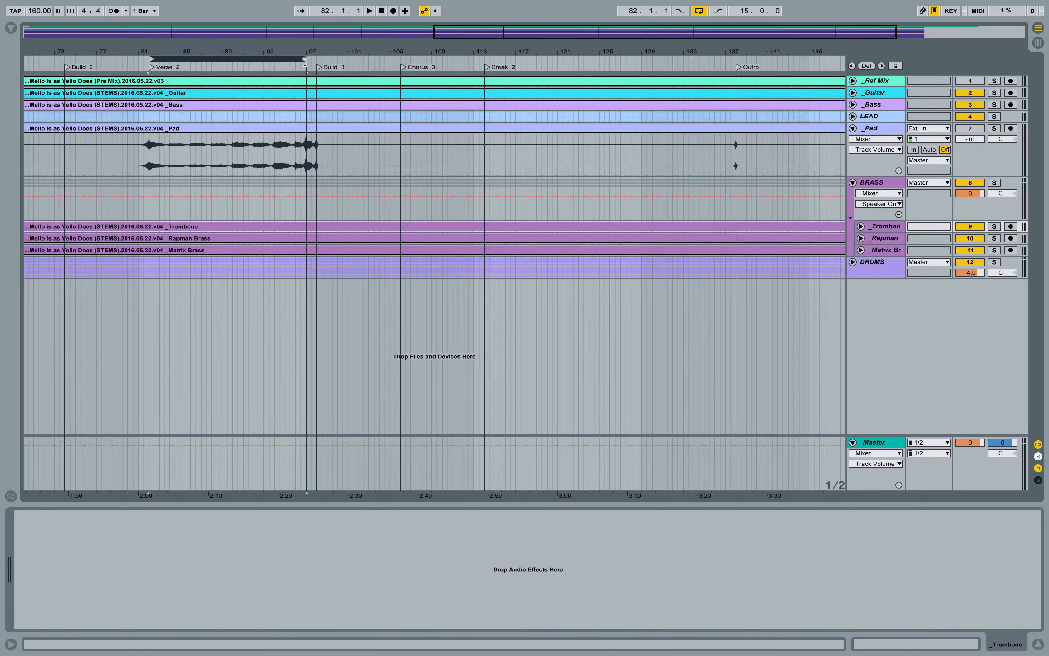
{"action": "left_click_drag", "start_coordinate": [305, 61], "coordinate": [341, 59]}
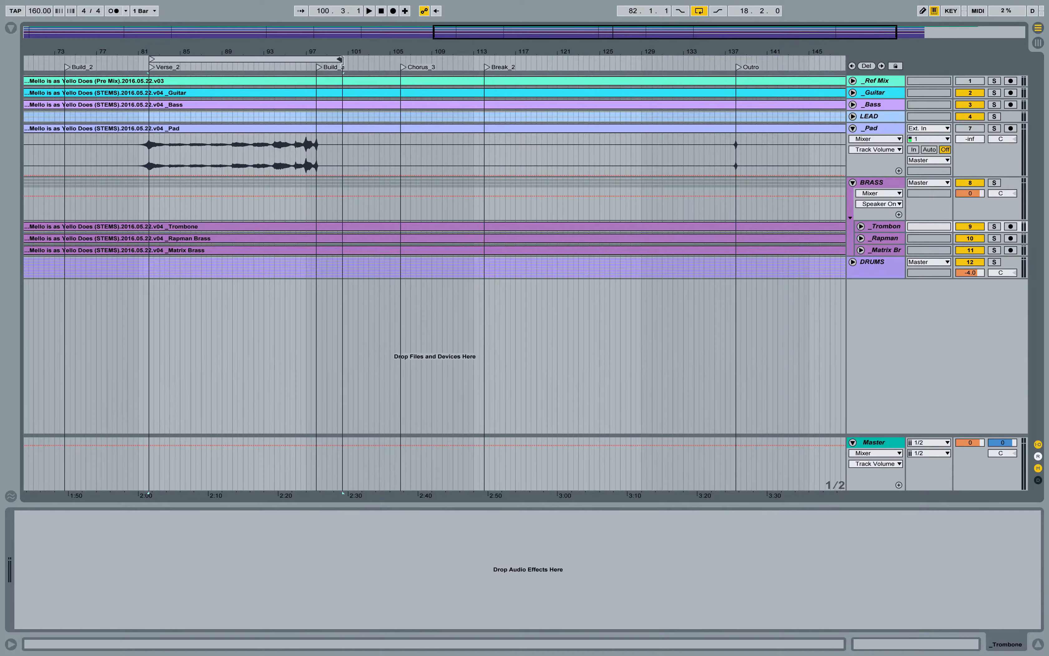
{"action": "left_click", "coordinate": [225, 63]}
{"action": "key", "text": "space"}
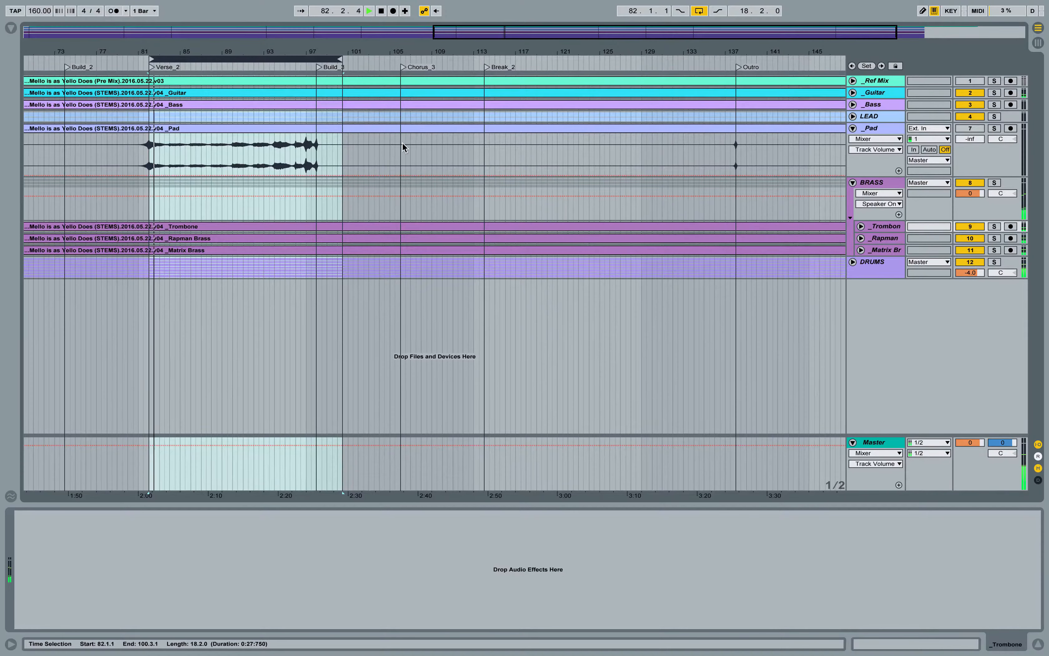
Step: Activate the Pad track in the Session view and raise its volume to -10.5 dB
{"action": "key", "text": "Tab"}
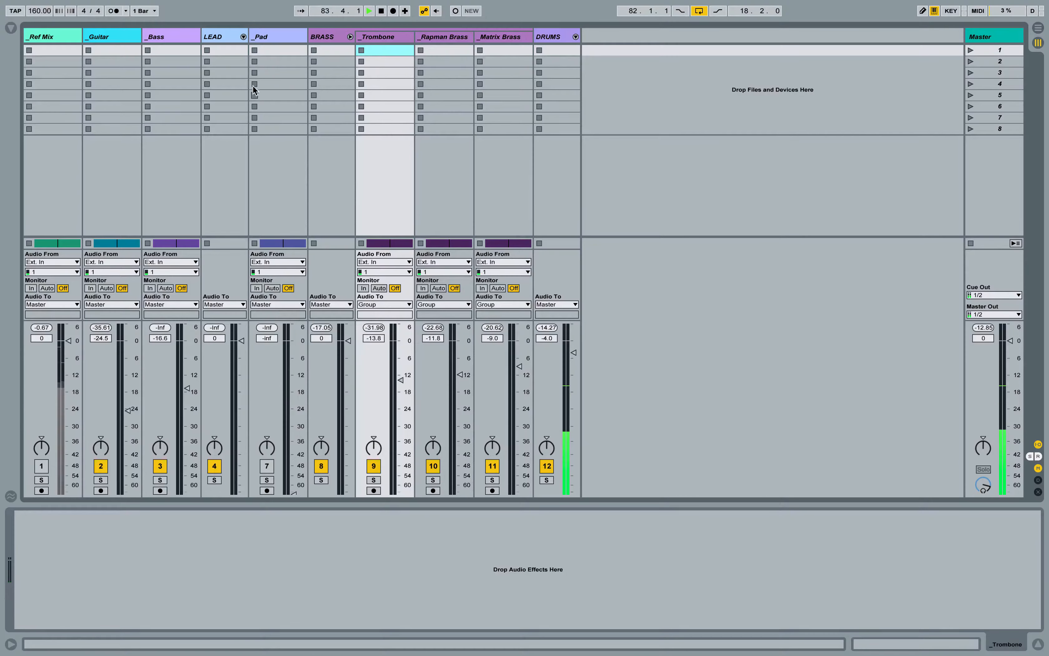
{"action": "left_click", "coordinate": [267, 34]}
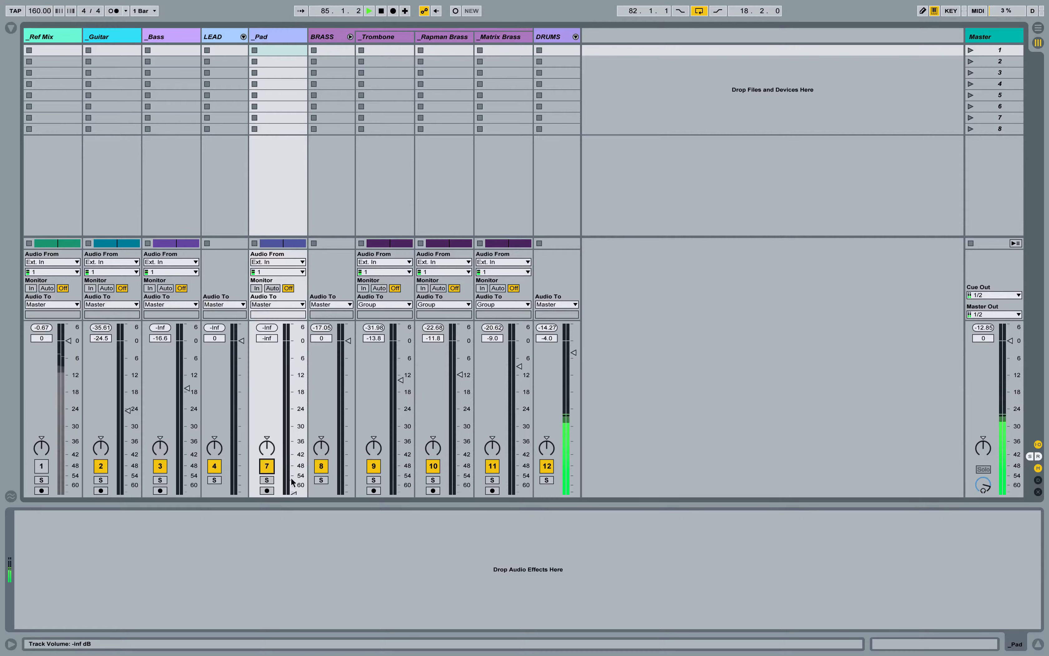
{"action": "left_click_drag", "start_coordinate": [293, 490], "coordinate": [294, 482]}
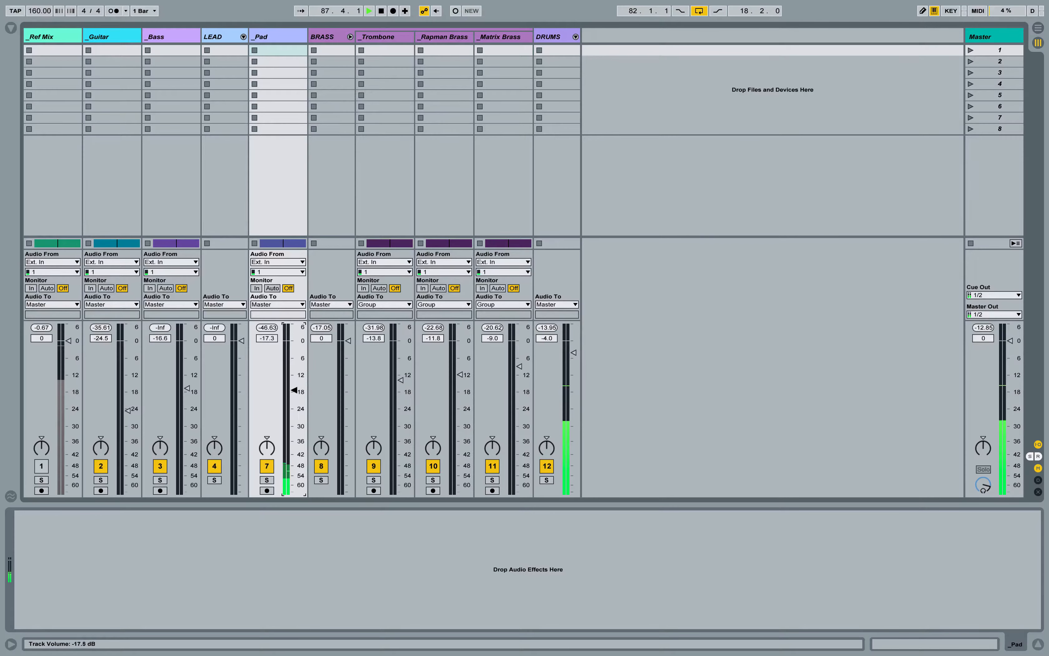
{"action": "left_click_drag", "start_coordinate": [294, 390], "coordinate": [294, 373]}
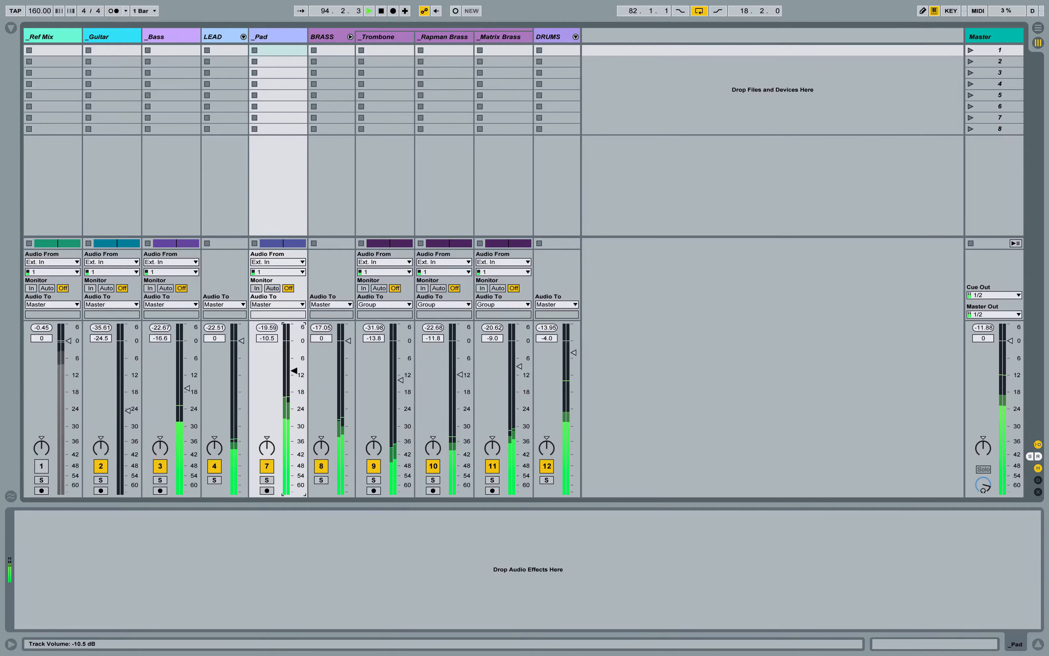
Step: Unfold the Trombone, Rapman Brass and Matrix Brass tracks in the Arrangement view and stop playback
{"action": "key", "text": "Tab"}
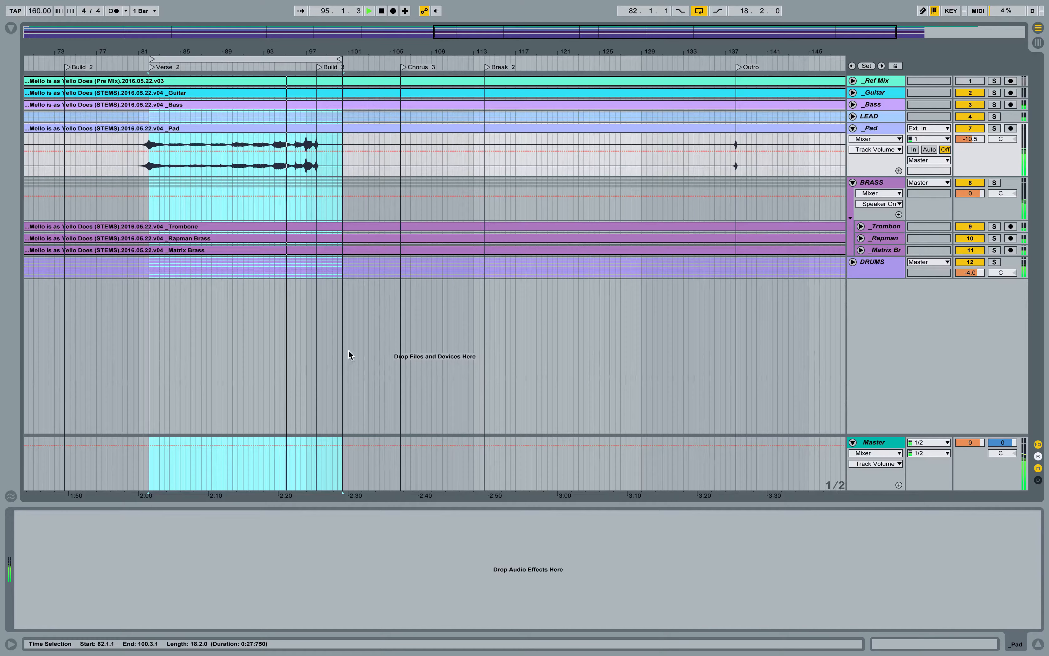
{"action": "left_click", "coordinate": [861, 227]}
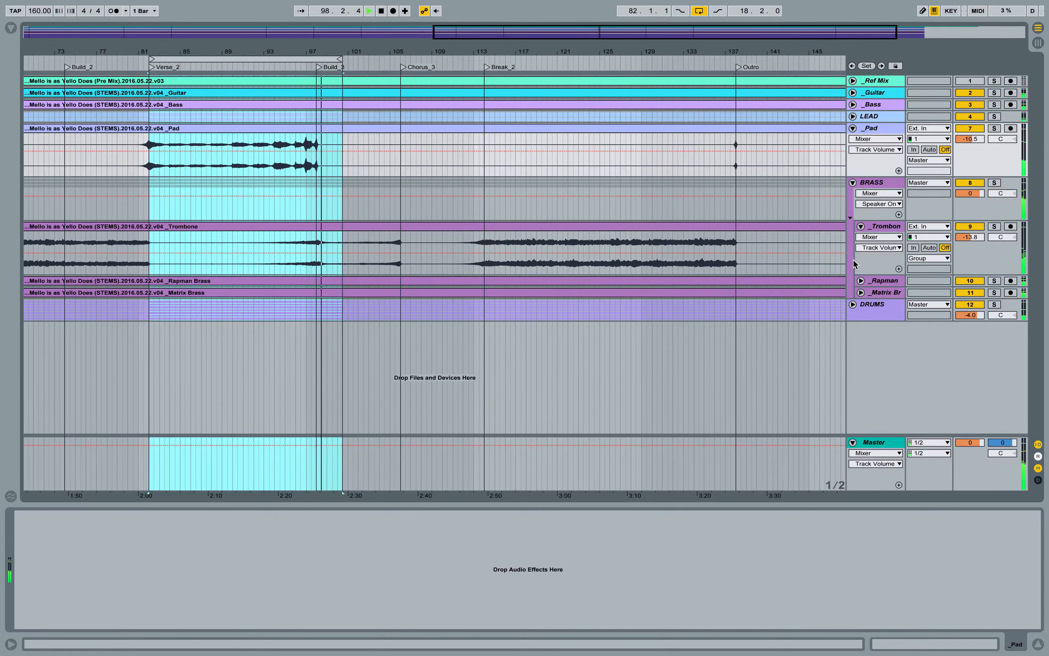
{"action": "left_click", "coordinate": [861, 281]}
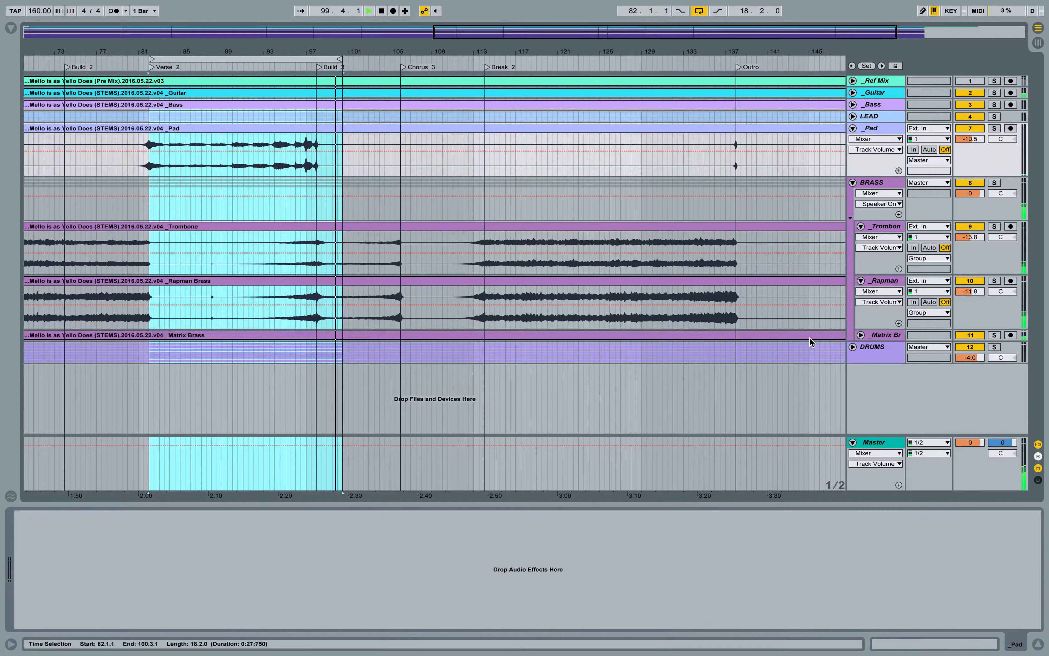
{"action": "left_click", "coordinate": [861, 335]}
{"action": "key", "text": "space"}
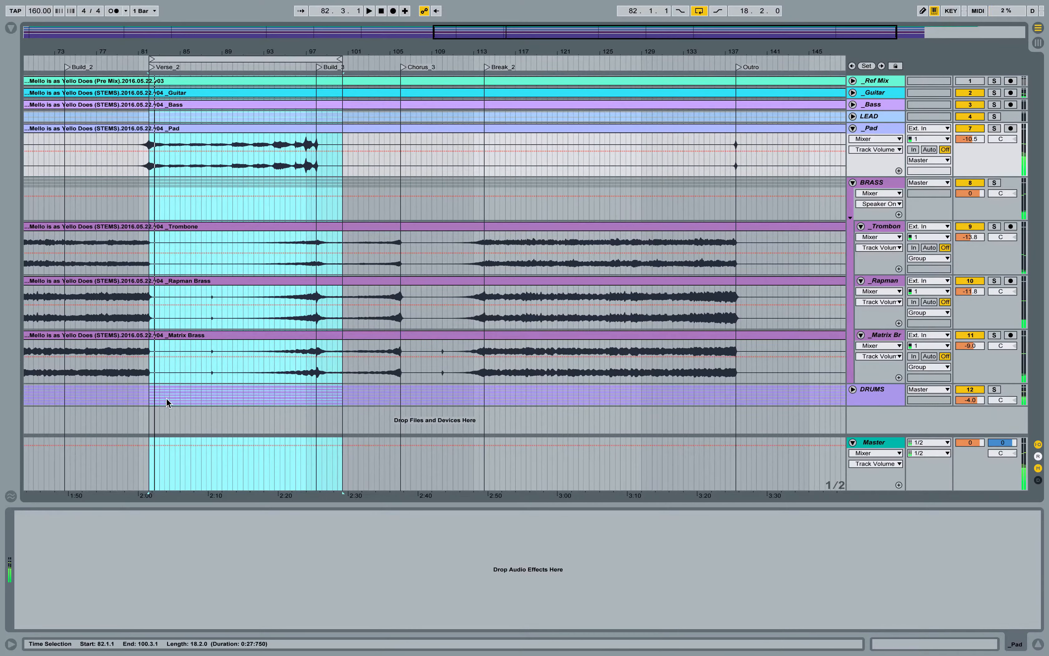
Step: Delete the short blip after bar 87 from Rapman Brass and Matrix Brass, and the Matrix Brass blip from 110.1.1 to 110.3.1
{"action": "left_click_drag", "start_coordinate": [212, 290], "coordinate": [215, 349]}
{"action": "key", "text": "Delete"}
{"action": "left_click_drag", "start_coordinate": [443, 363], "coordinate": [447, 362]}
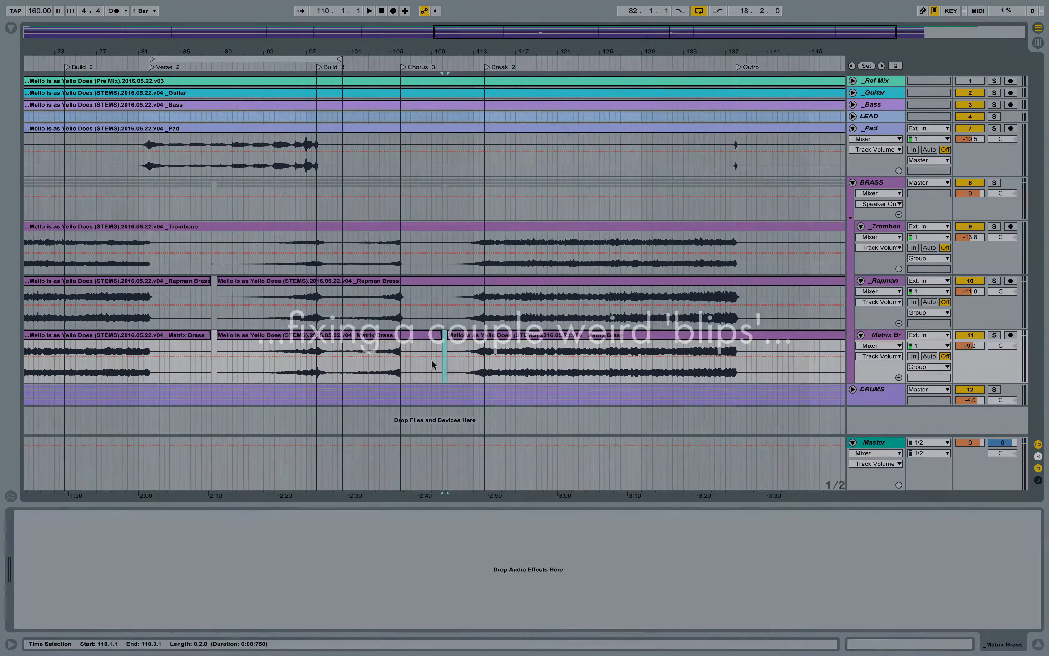
{"action": "key", "text": "Delete"}
Step: Play the looped Verse_2 section and raise the Pad track's volume to -4.7 dB
{"action": "left_click", "coordinate": [321, 59]}
{"action": "key", "text": "space"}
{"action": "left_click_drag", "start_coordinate": [970, 139], "coordinate": [970, 130]}
{"action": "key", "text": "space"}
Step: Delete the short blip after bar 87 from the soloed Trombone track, then unsolo it and play the loop section again
{"action": "left_click", "coordinate": [401, 257]}
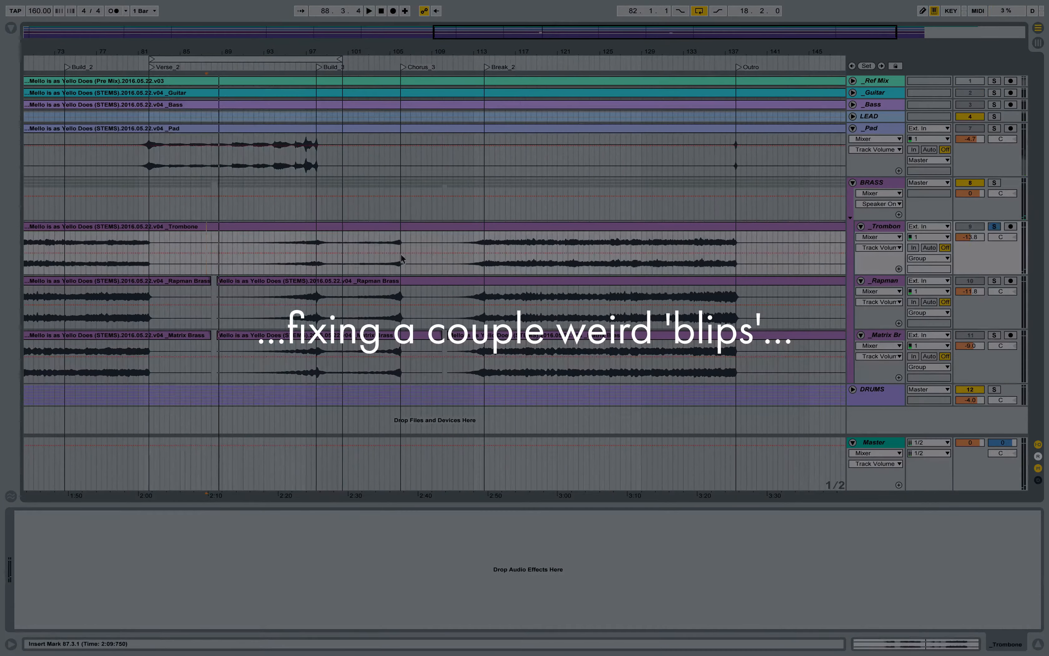
{"action": "left_click_drag", "start_coordinate": [212, 253], "coordinate": [216, 253]}
{"action": "key", "text": "Delete"}
{"action": "left_click", "coordinate": [995, 226]}
{"action": "left_click", "coordinate": [218, 129]}
{"action": "key", "text": "space"}
Step: Unfold the LEAD group and delete the short blip after bar 87 from its Flute and SuperJP Brass tracks
{"action": "key", "text": "space"}
{"action": "left_click", "coordinate": [994, 227]}
{"action": "left_click", "coordinate": [197, 59]}
{"action": "key", "text": "space"}
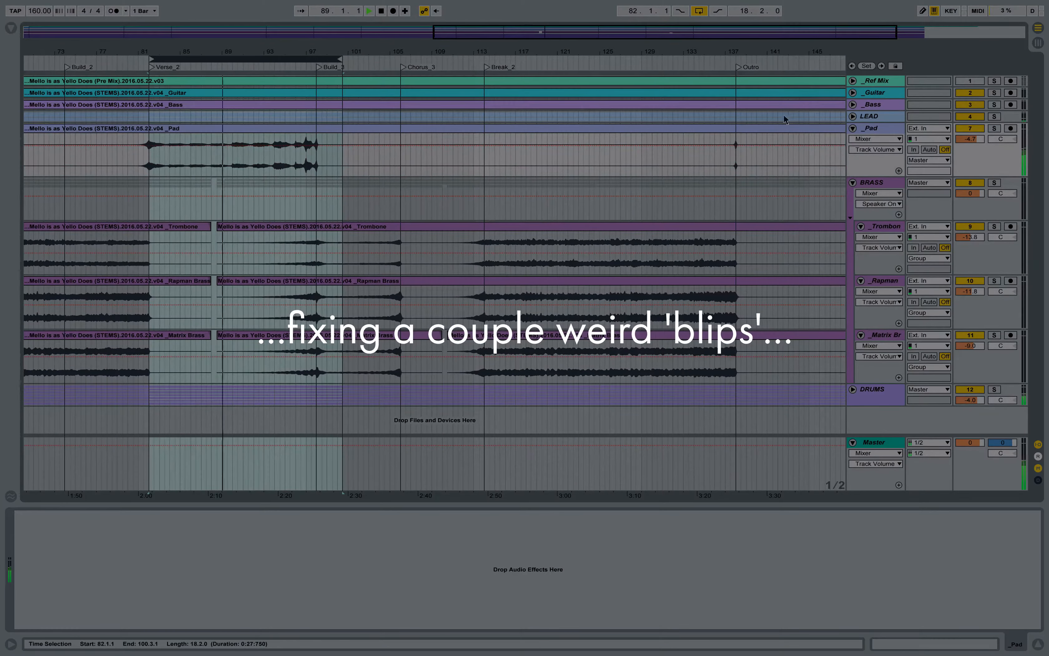
{"action": "left_click", "coordinate": [853, 116]}
{"action": "key", "text": "space"}
{"action": "left_click_drag", "start_coordinate": [212, 189], "coordinate": [216, 189]}
{"action": "key", "text": "Delete"}
{"action": "left_click", "coordinate": [213, 229]}
Step: Fold the LEAD and BRASS groups in the Session view and select the Master track
{"action": "key", "text": "Tab"}
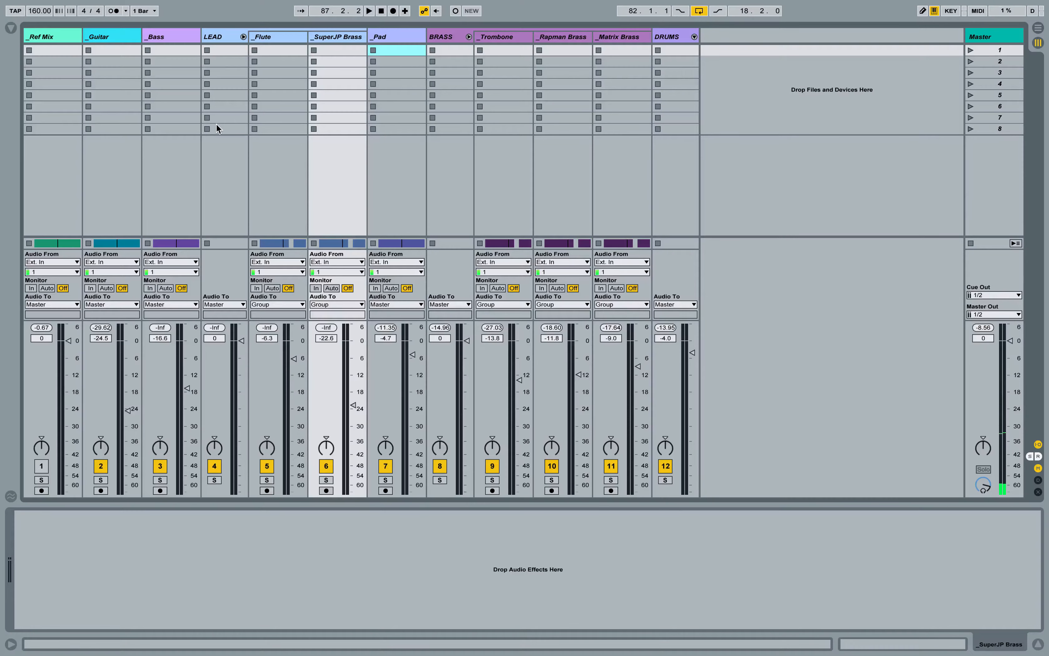
{"action": "left_click", "coordinate": [243, 37]}
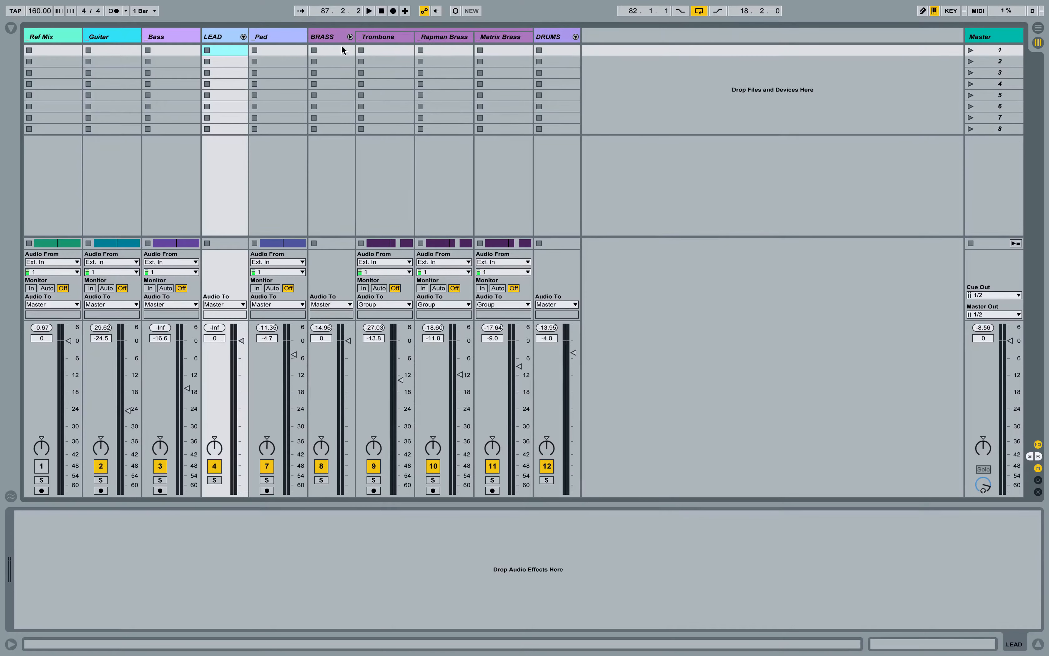
{"action": "left_click", "coordinate": [350, 36]}
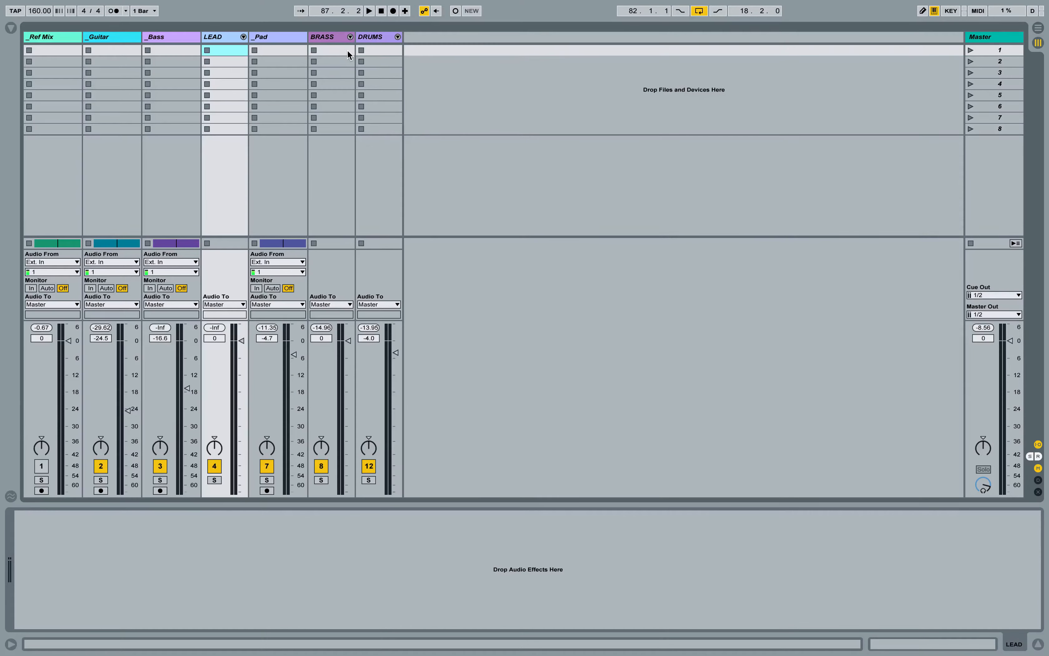
{"action": "left_click", "coordinate": [1000, 38]}
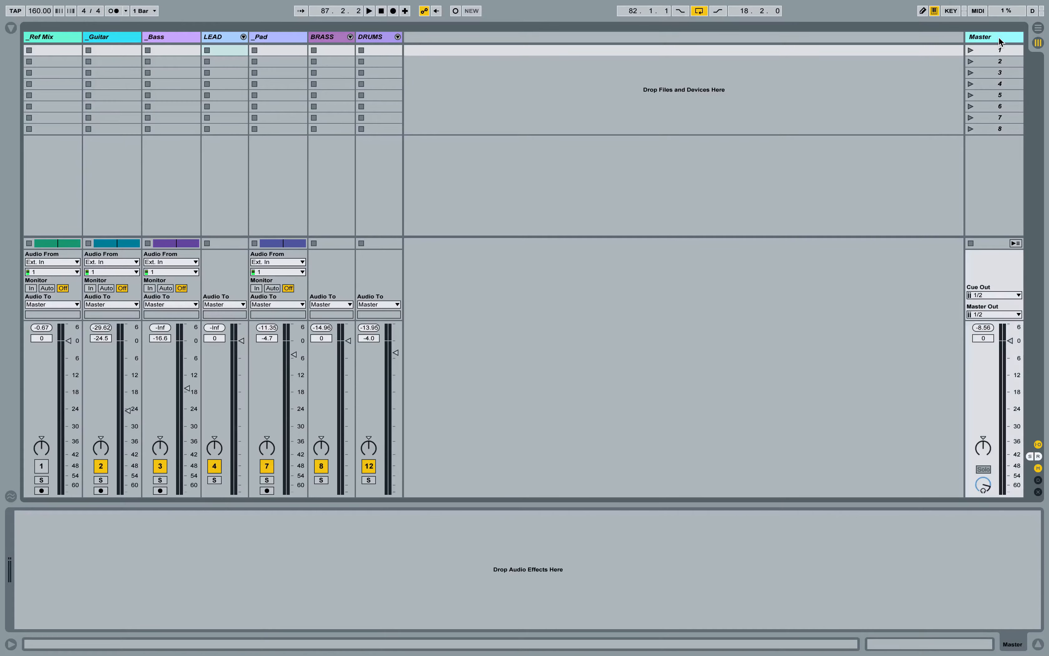
Step: Play the mix from the Break_2 marker, lower the BRASS group's volume to -3.9 dB in the Session view and stop playback
{"action": "key", "text": "Tab"}
{"action": "scroll", "coordinate": [738, 195], "scroll_direction": "right", "scroll_amount": 3}
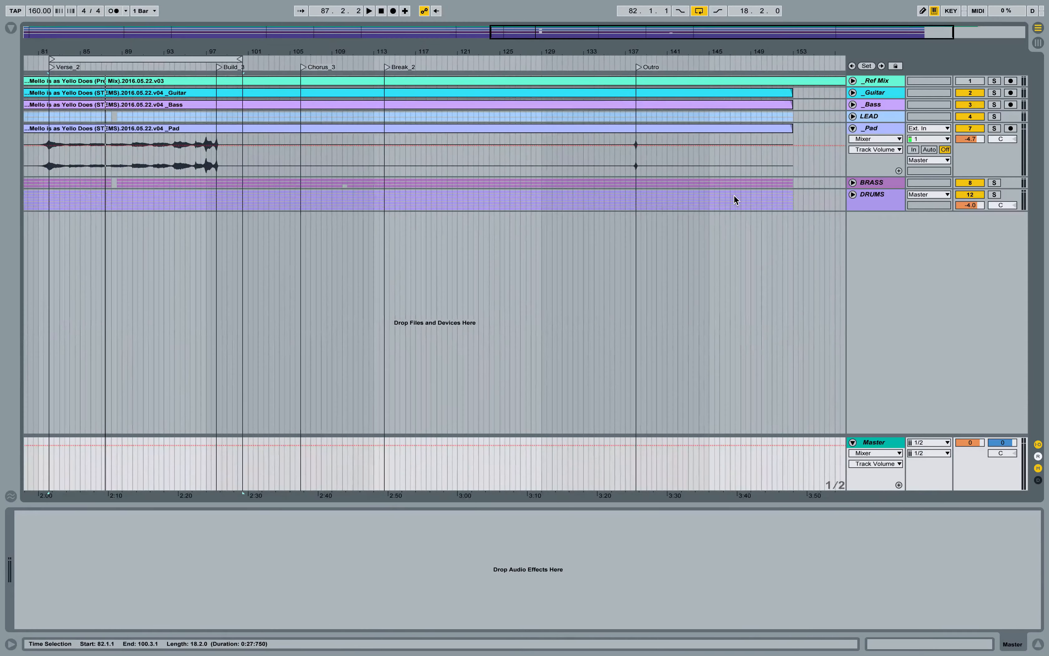
{"action": "left_click", "coordinate": [388, 68]}
{"action": "key", "text": "Tab"}
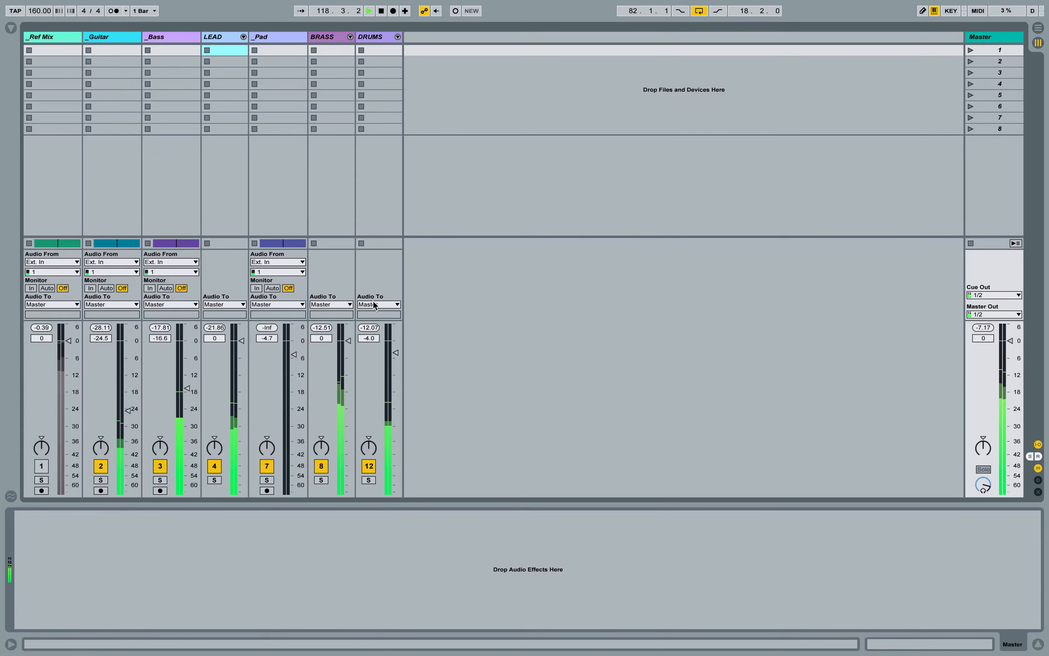
{"action": "left_click_drag", "start_coordinate": [348, 341], "coordinate": [348, 353]}
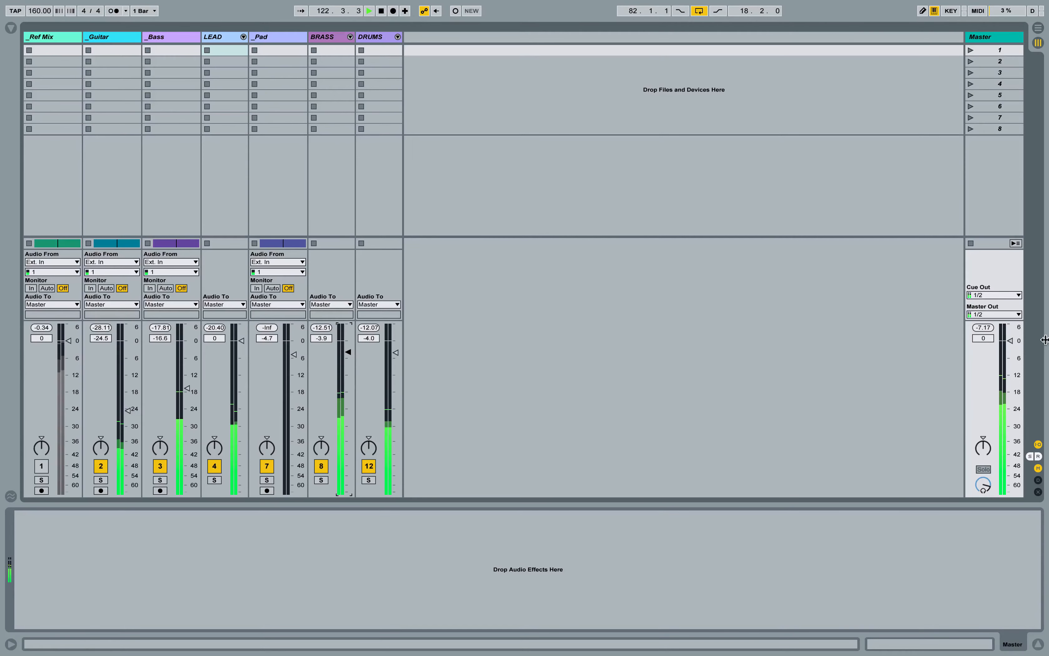
{"action": "key", "text": "space"}
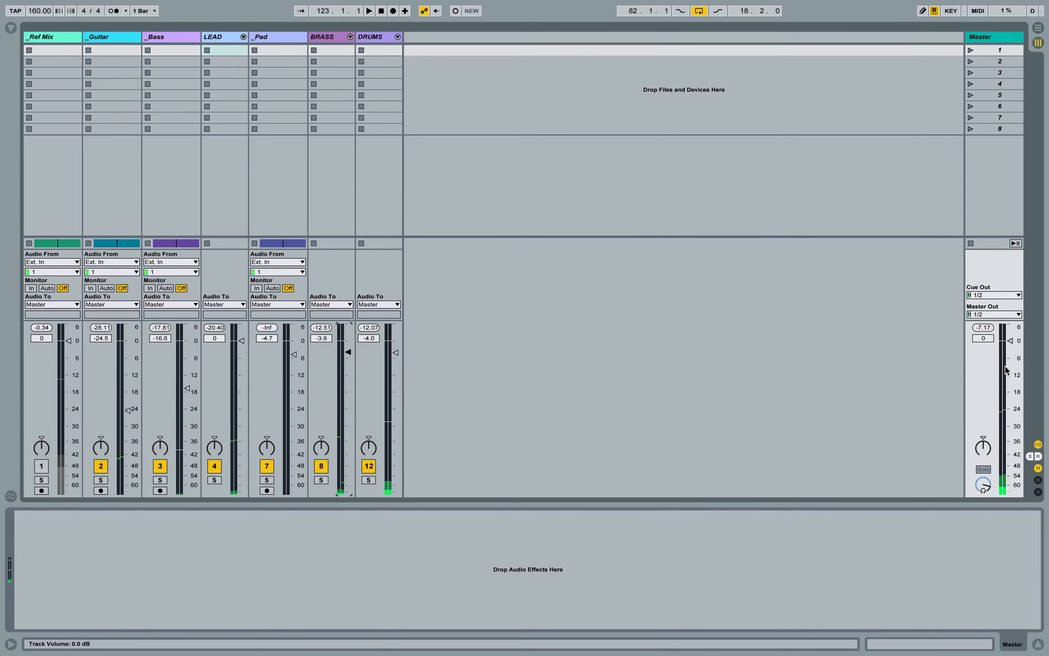